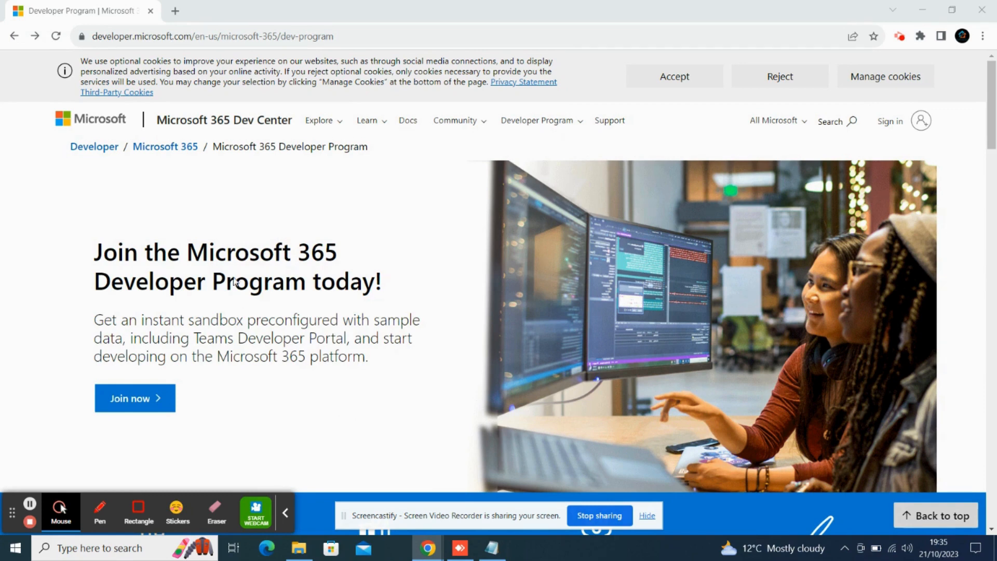
# Join the Microsoft 365 Developer Program from its Dev Center page.
pyautogui.click(342, 37)
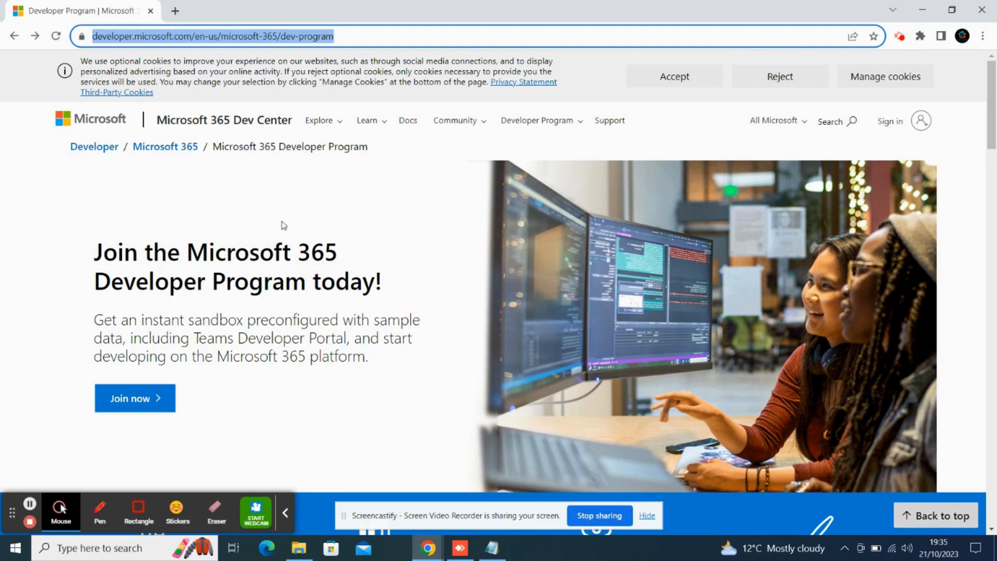
pyautogui.click(132, 401)
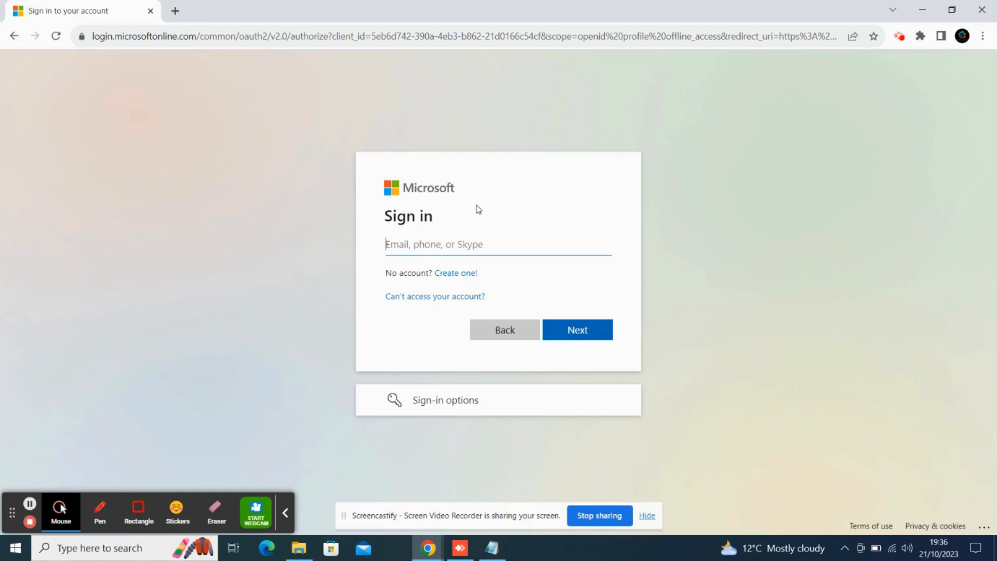
# Start a new Microsoft account and enter the Gmail address to register with.
pyautogui.click(452, 275)
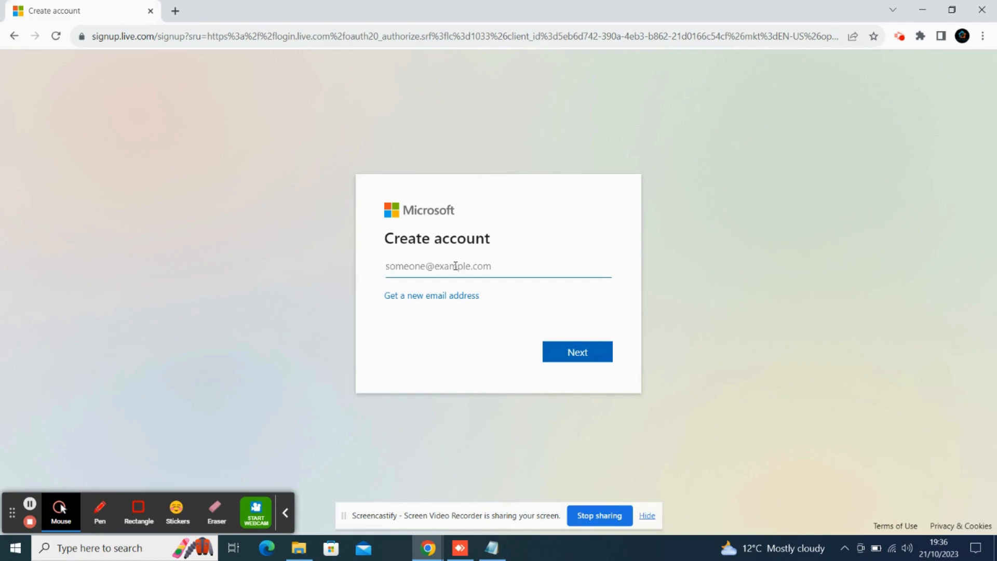
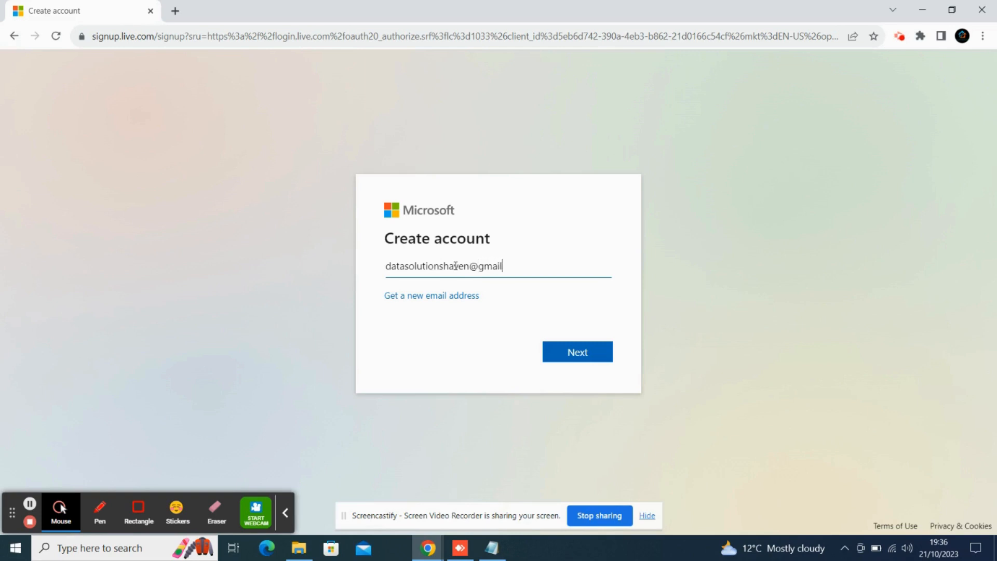
# Submit the email and set the account password, replacing the first one after it's rejected.
pyautogui.click(584, 355)
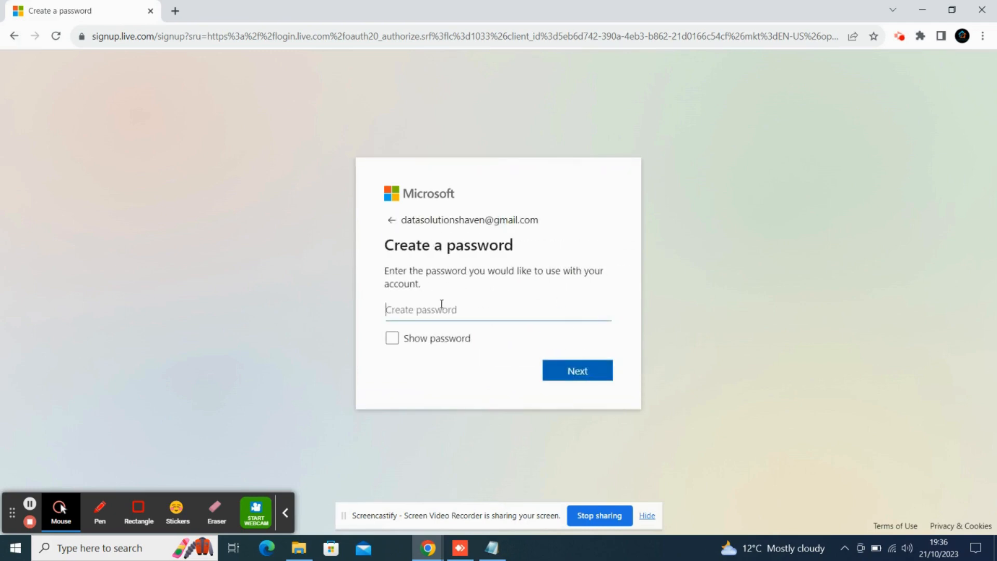
pyautogui.write('*************')
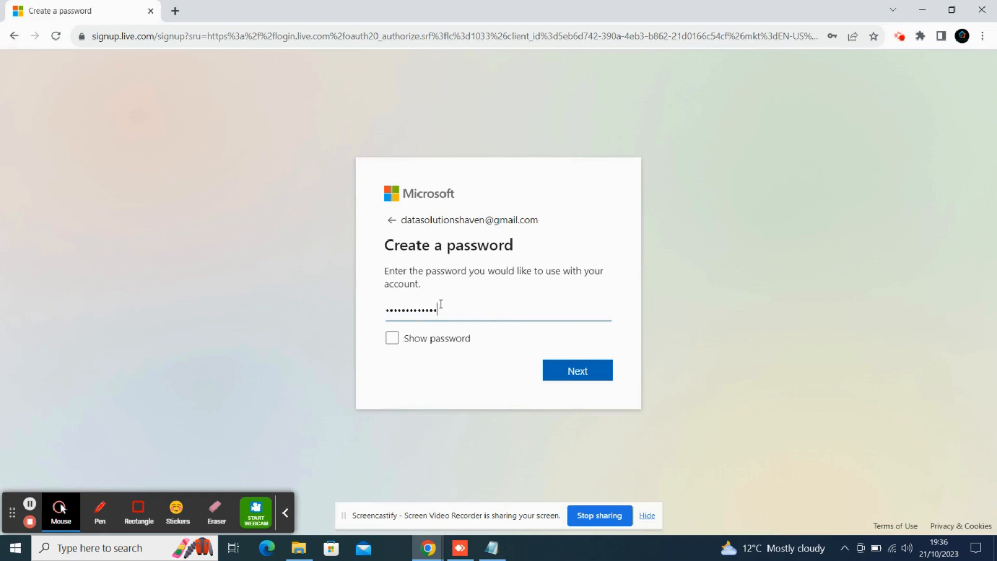
pyautogui.write('***********')
pyautogui.click(584, 372)
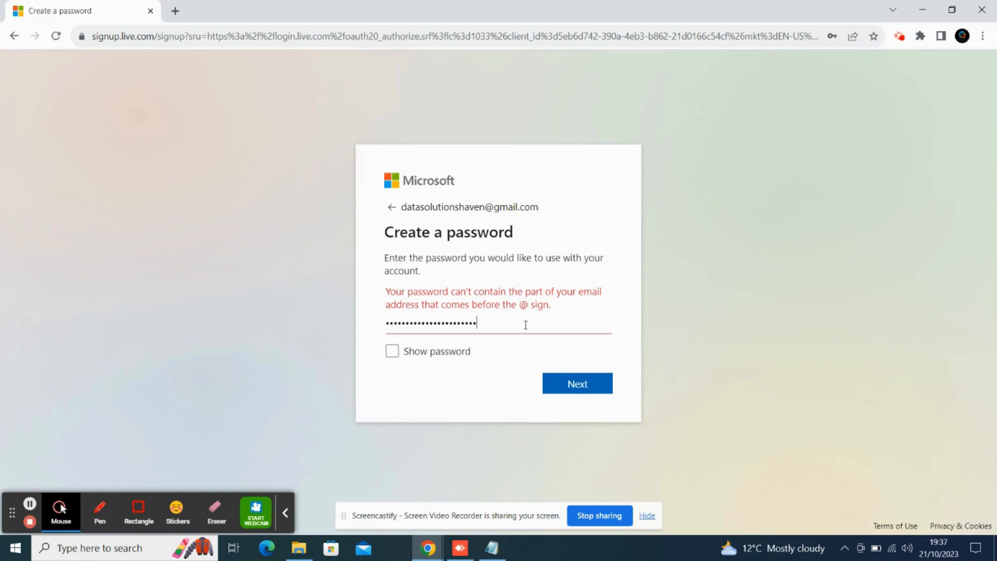
pyautogui.moveTo(474, 323); pyautogui.dragTo(348, 289)
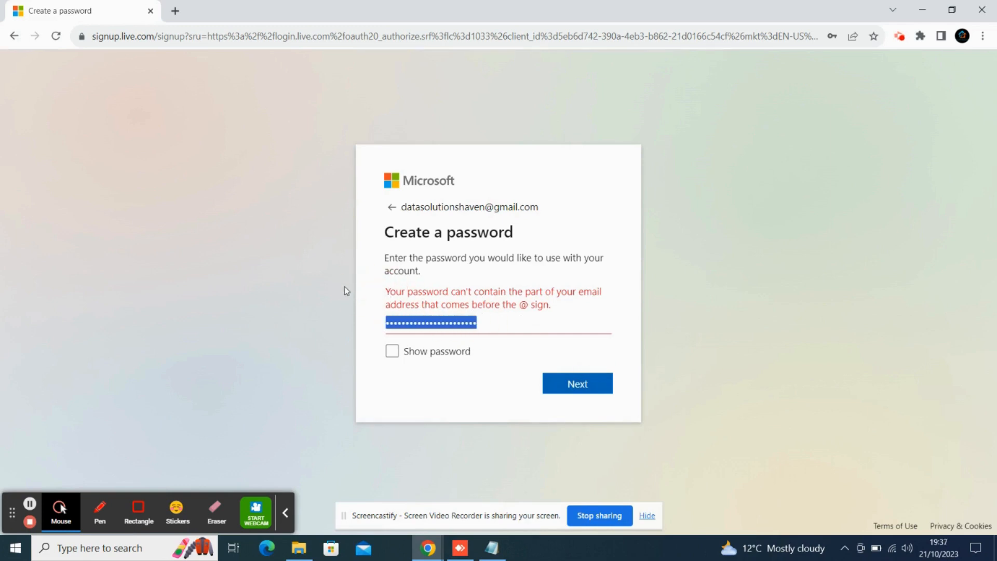
pyautogui.press('BackSpace')
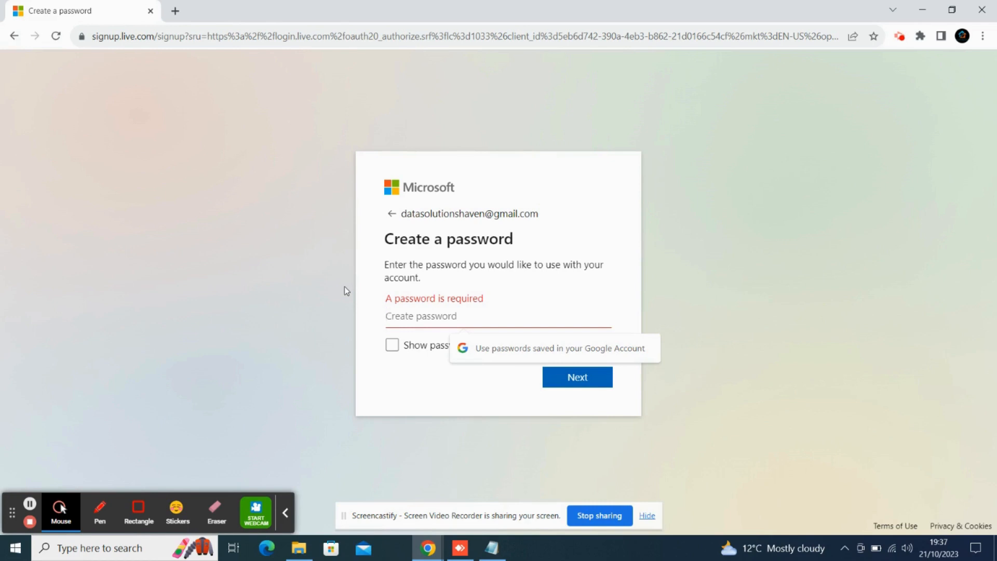
pyautogui.write('•••••')
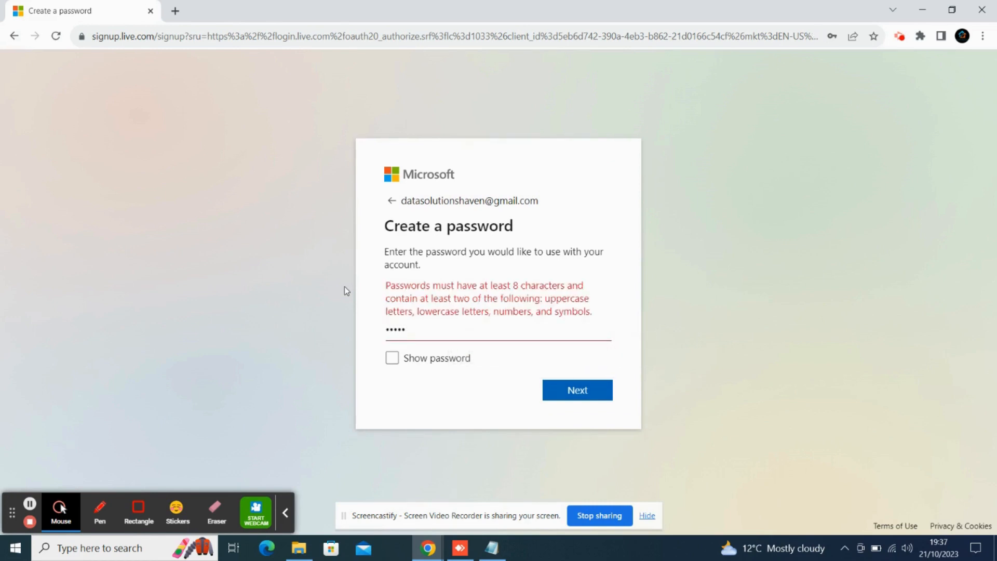
pyautogui.write('•••••••••••••')
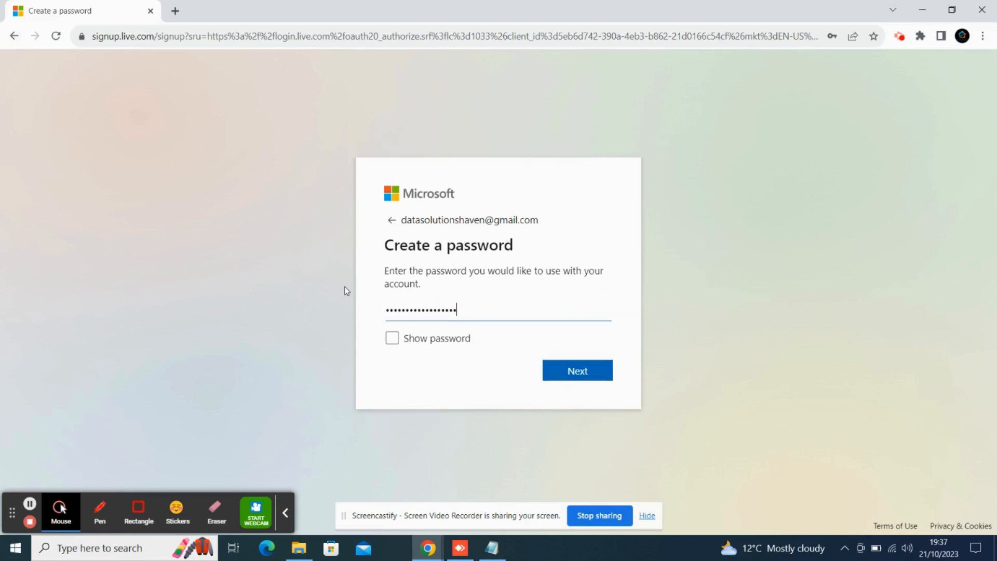
pyautogui.click(578, 373)
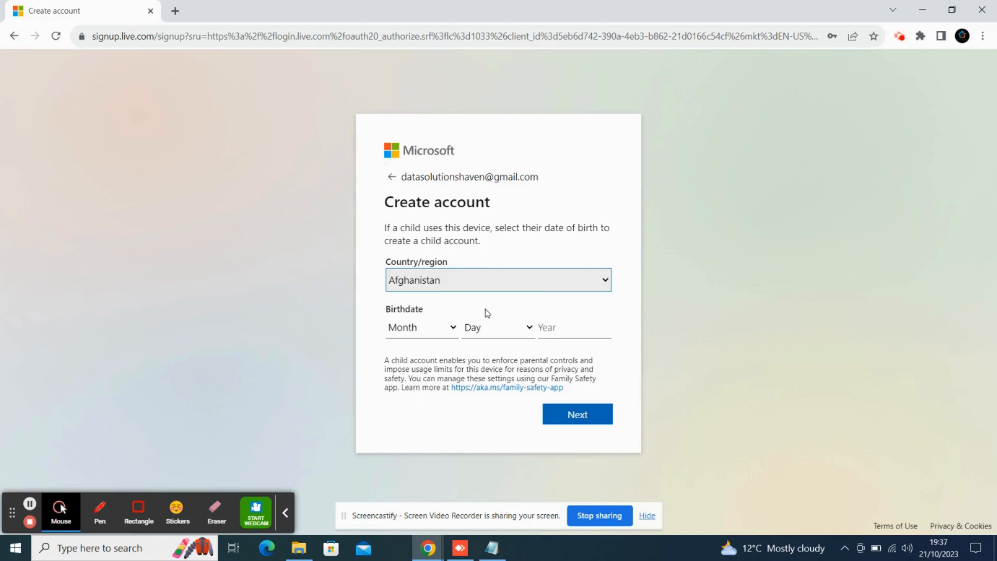
# Choose United Kingdom as the country/region and continue past the birthdate step.
pyautogui.click(446, 285)
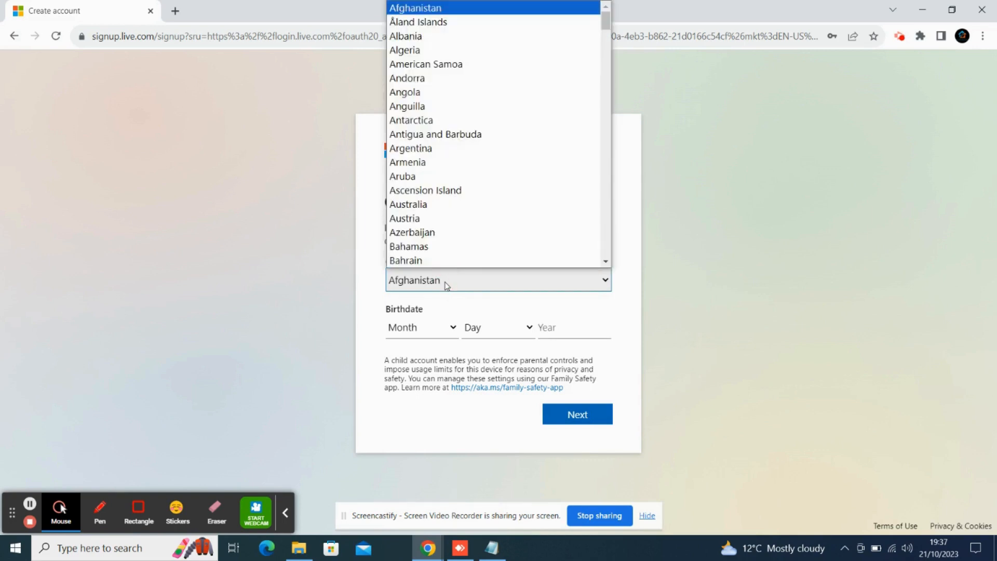
pyautogui.write('un')
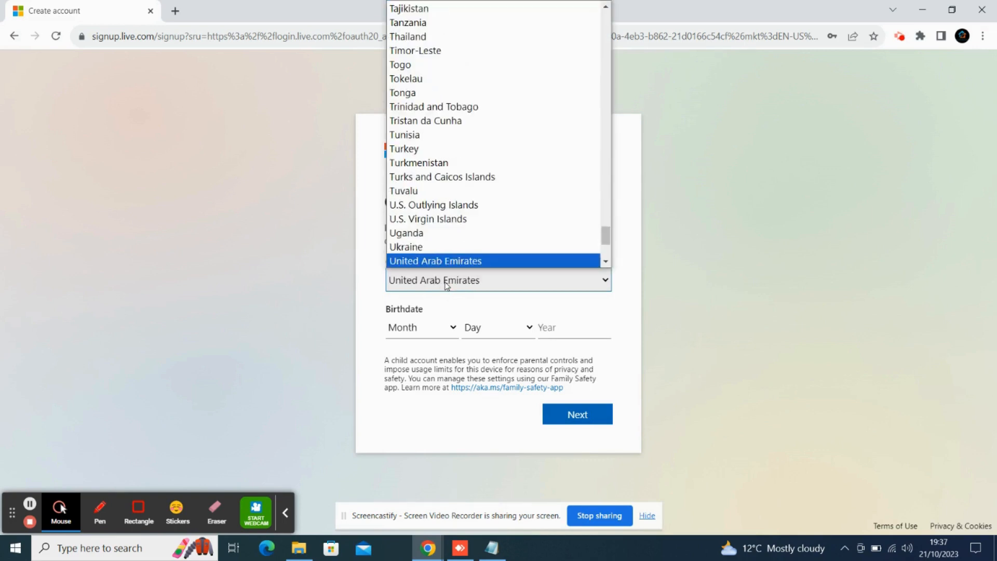
pyautogui.press('Down')
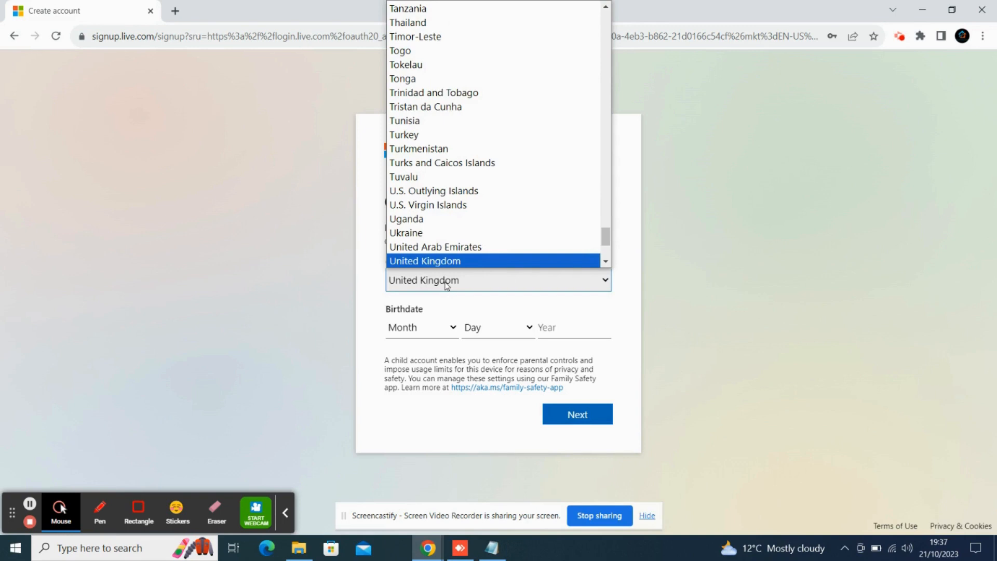
pyautogui.press('Return')
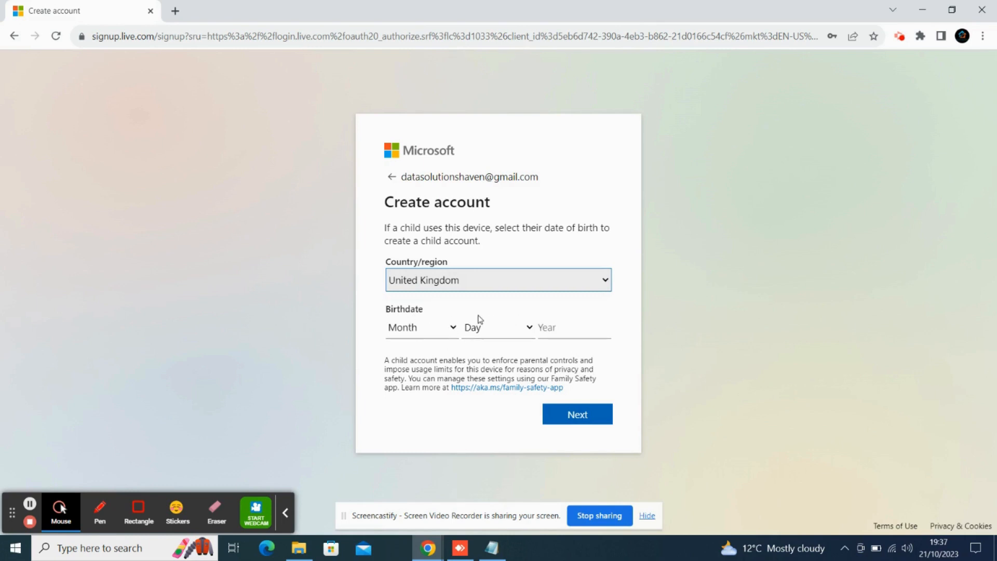
pyautogui.click(29, 507)
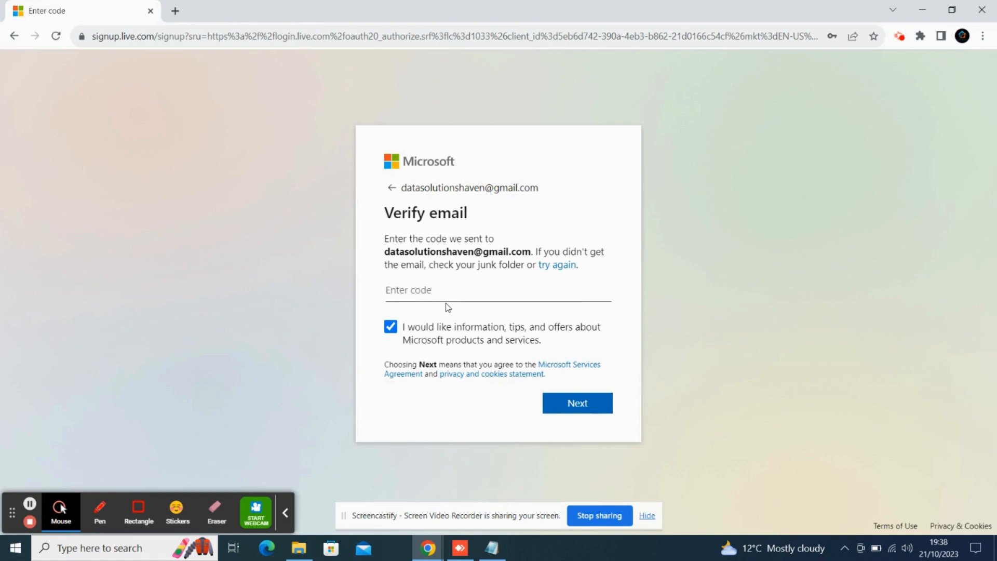
# Enter the six-digit code from the verification email and submit it.
pyautogui.click(420, 291)
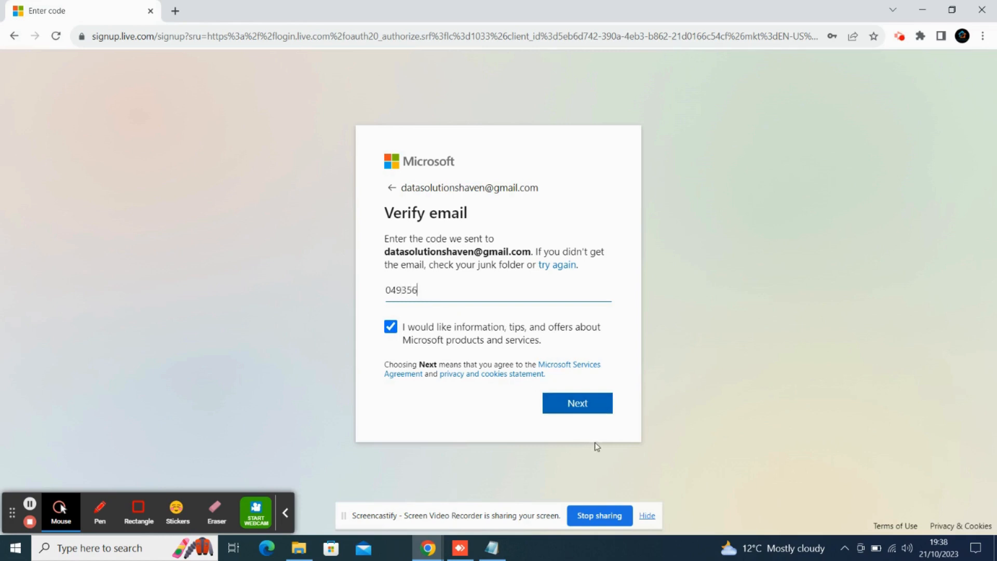
pyautogui.click(585, 410)
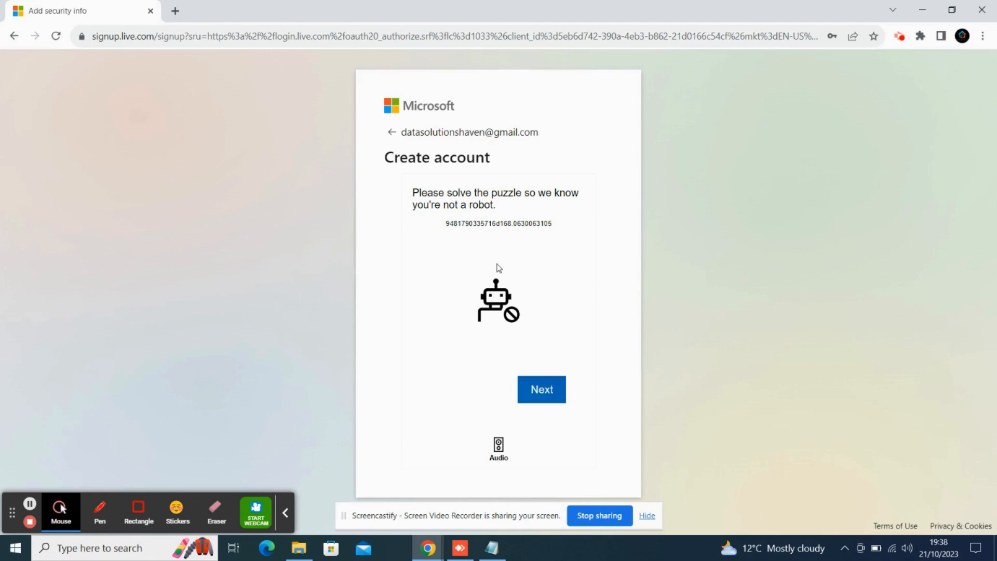
# Rotate the animal four steps to match the hand's direction and submit the puzzle.
pyautogui.click(546, 392)
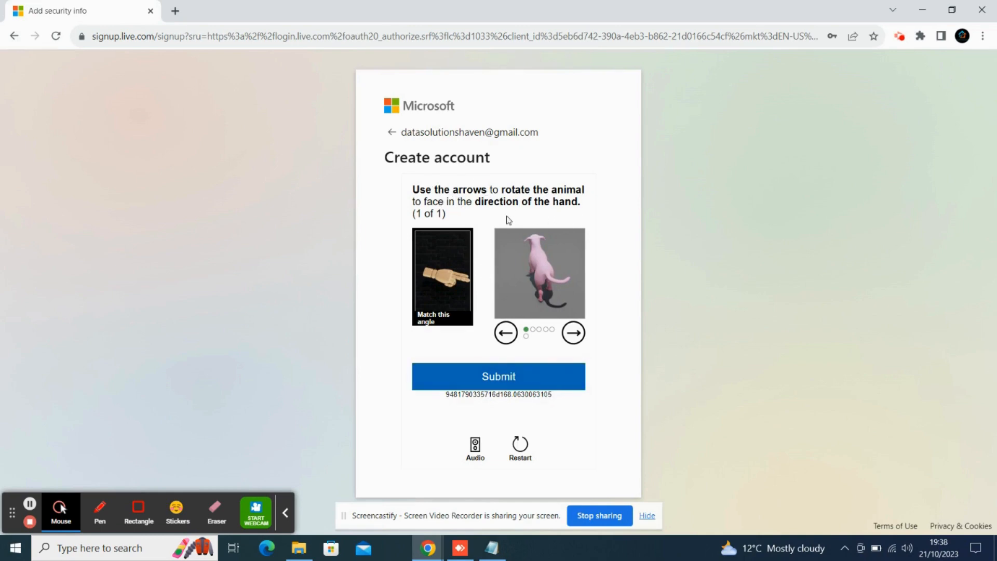
pyautogui.click(576, 333)
pyautogui.click(578, 334)
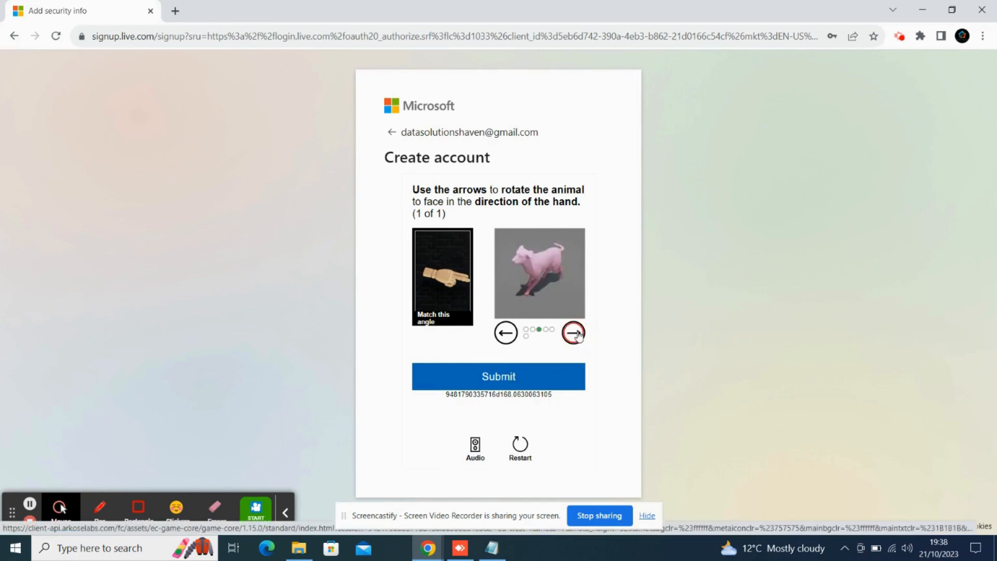
pyautogui.click(578, 333)
pyautogui.click(578, 334)
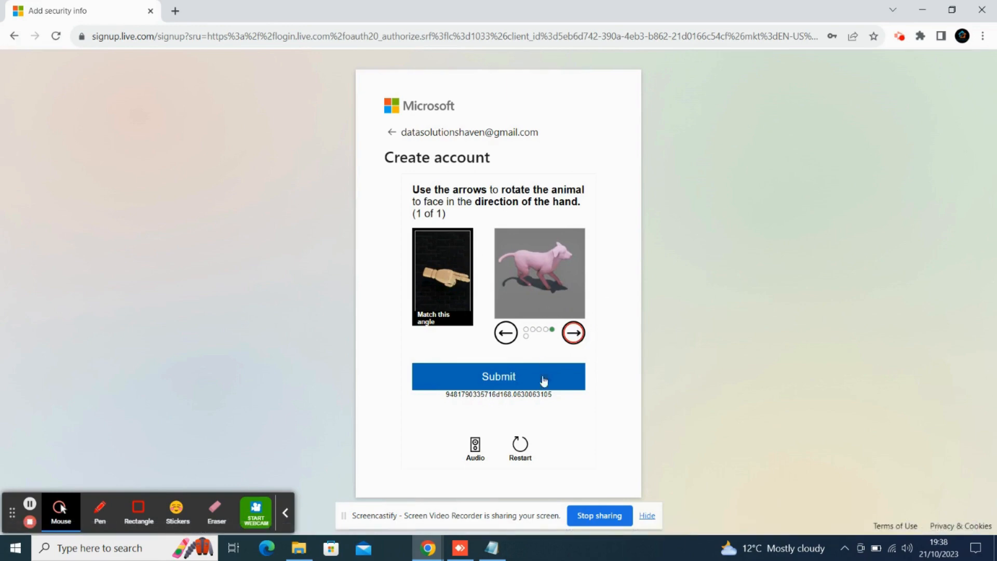
pyautogui.click(506, 379)
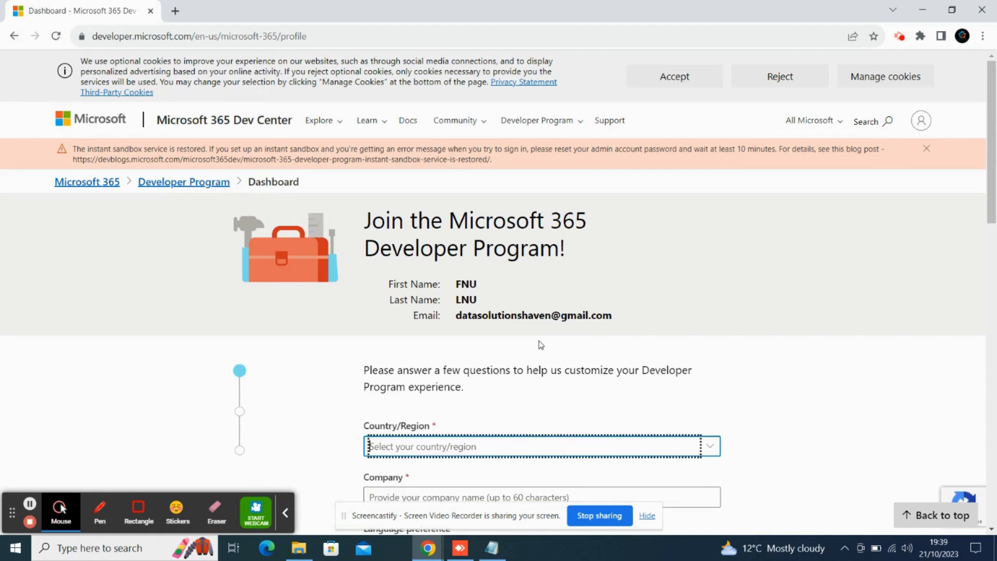
# Set the profile's Country/Region to United Kingdom.
pyautogui.scroll(-8, 449, 254)
pyautogui.scroll(8, 449, 254)
pyautogui.write('United Arab Emirates')
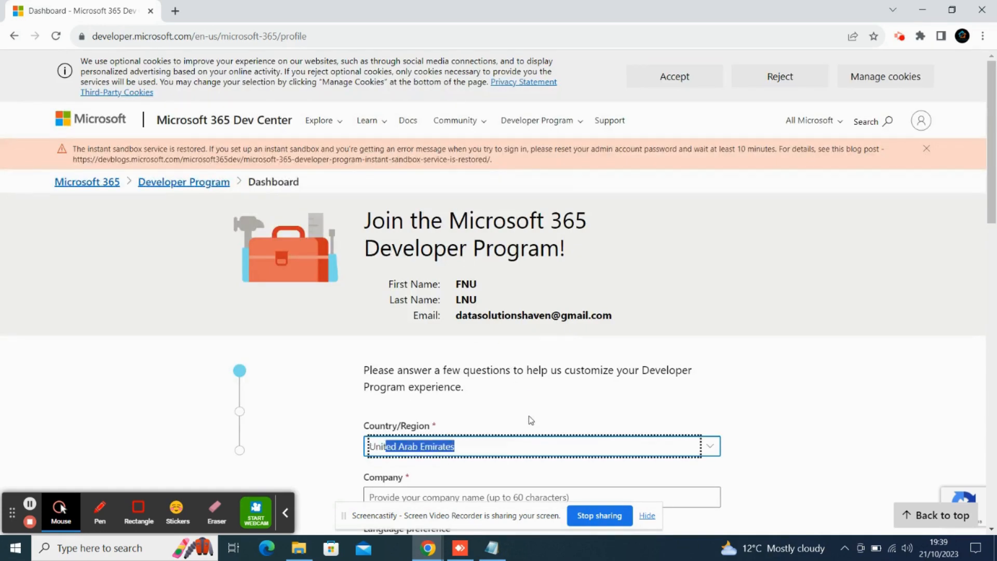
pyautogui.press('Down')
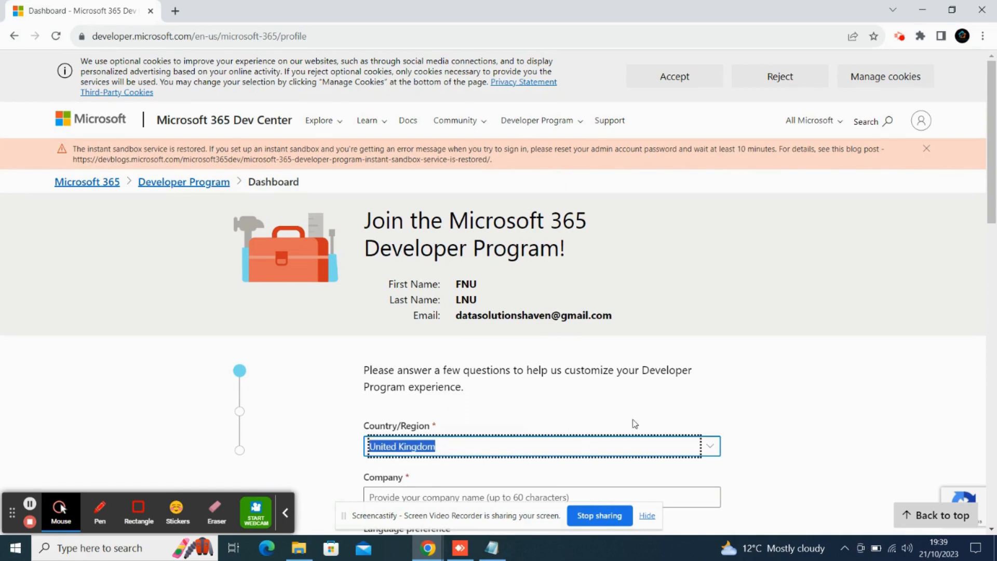
pyautogui.click(710, 445)
pyautogui.click(833, 430)
pyautogui.scroll(-15, 634, 296)
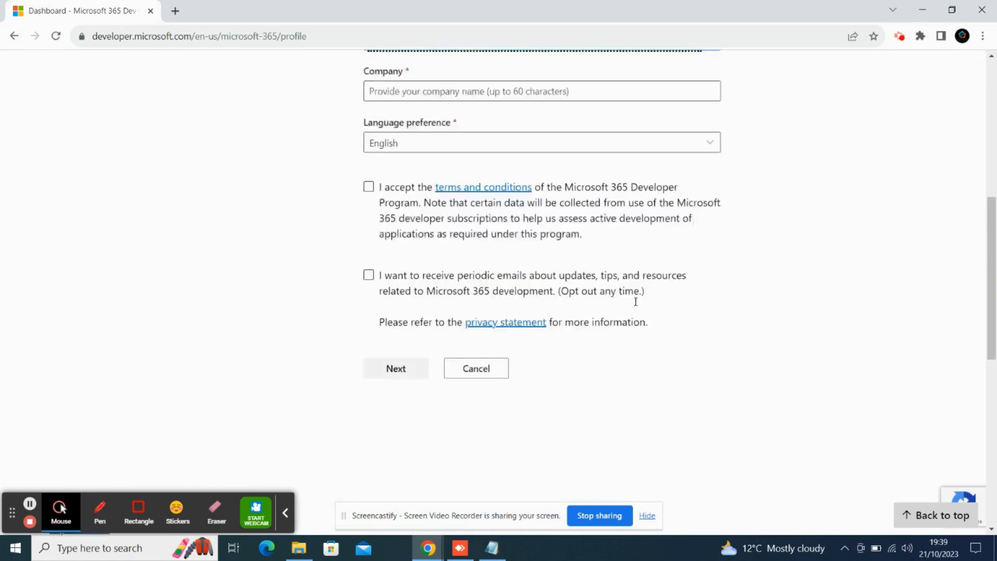
pyautogui.scroll(15, 618, 293)
pyautogui.press('Down')
pyautogui.press('Down')
pyautogui.press('Down')
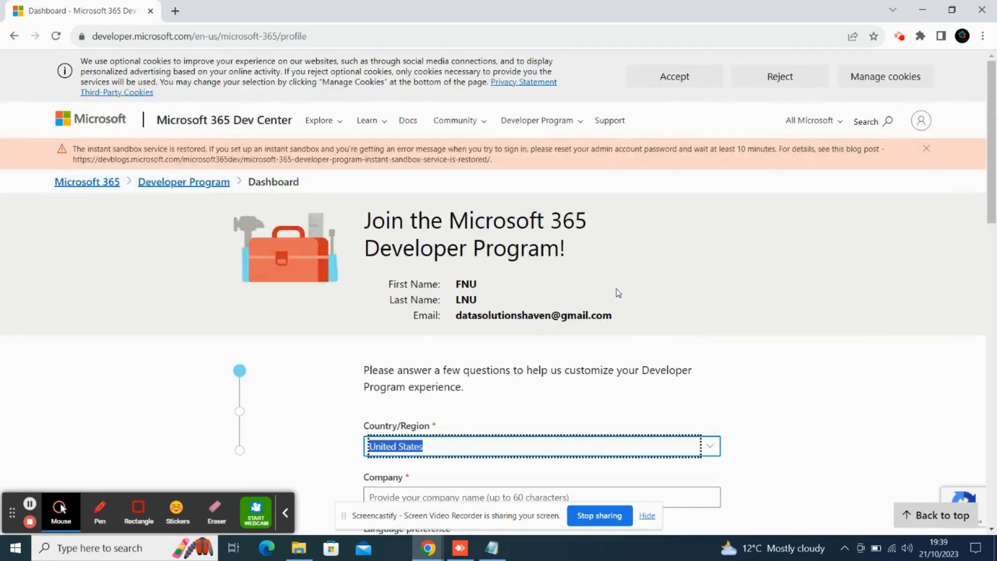
pyautogui.write('United')
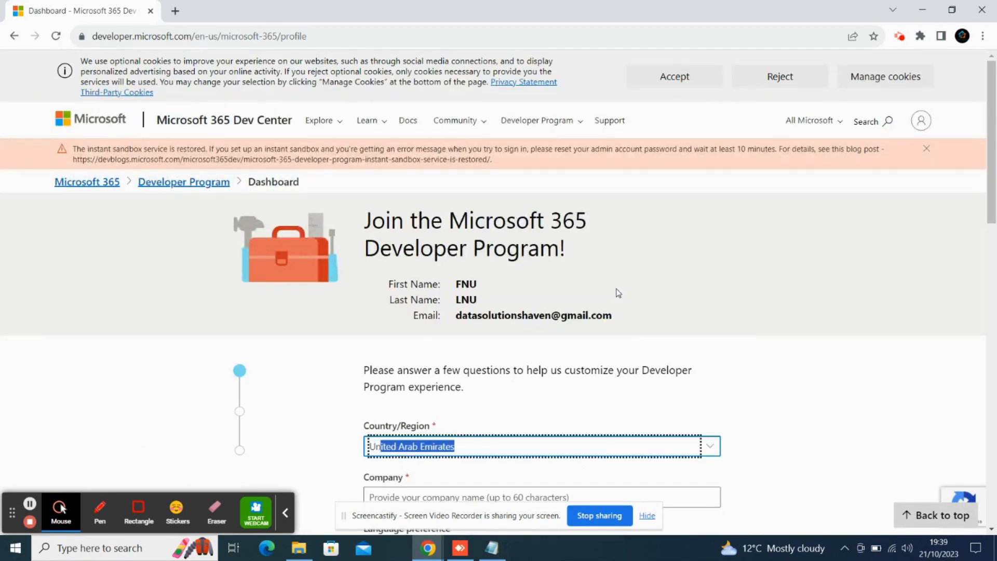
pyautogui.press('Down')
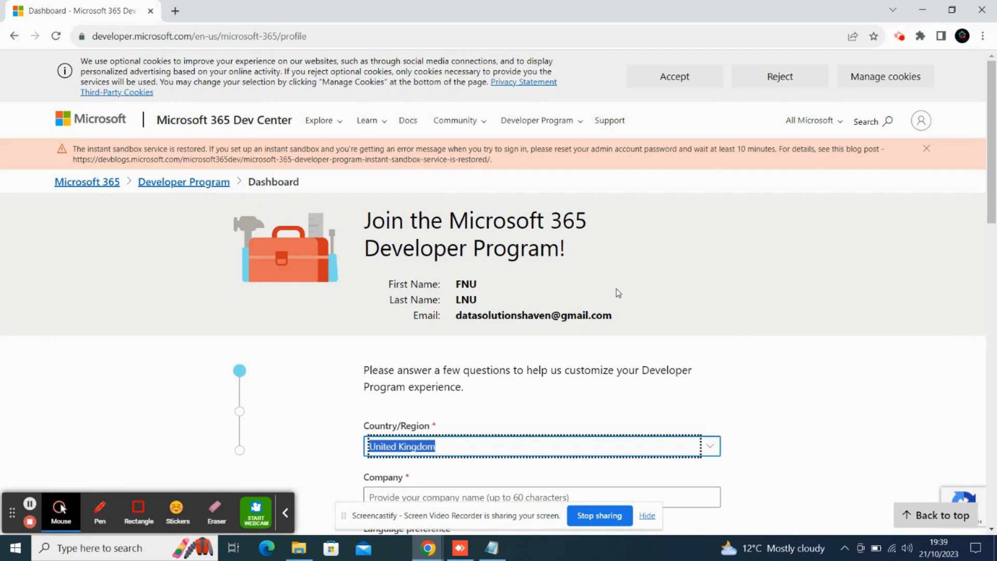
pyautogui.scroll(-5, 618, 293)
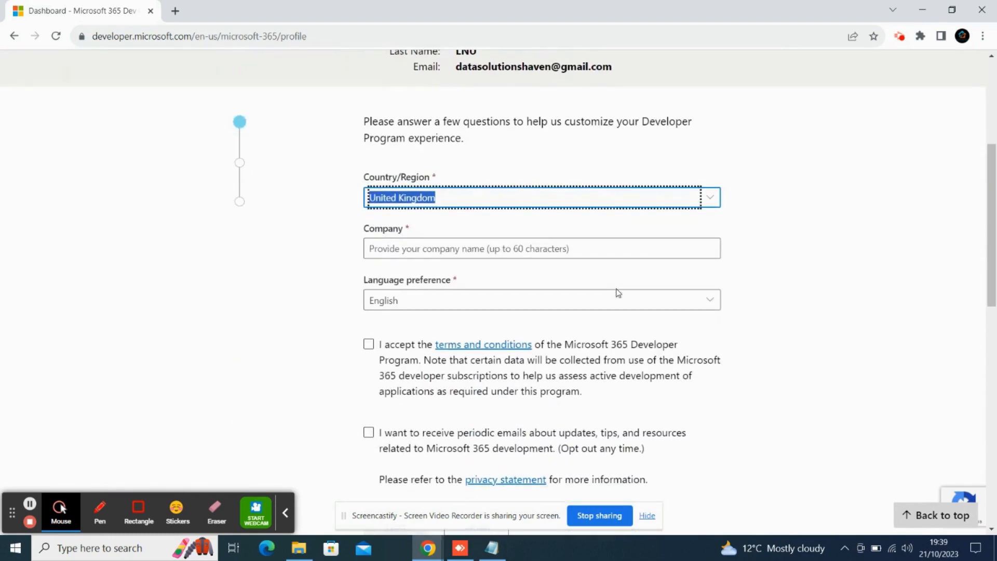
# Fill the company as DataSolutionsHaven and accept the terms and conditions.
pyautogui.click(507, 250)
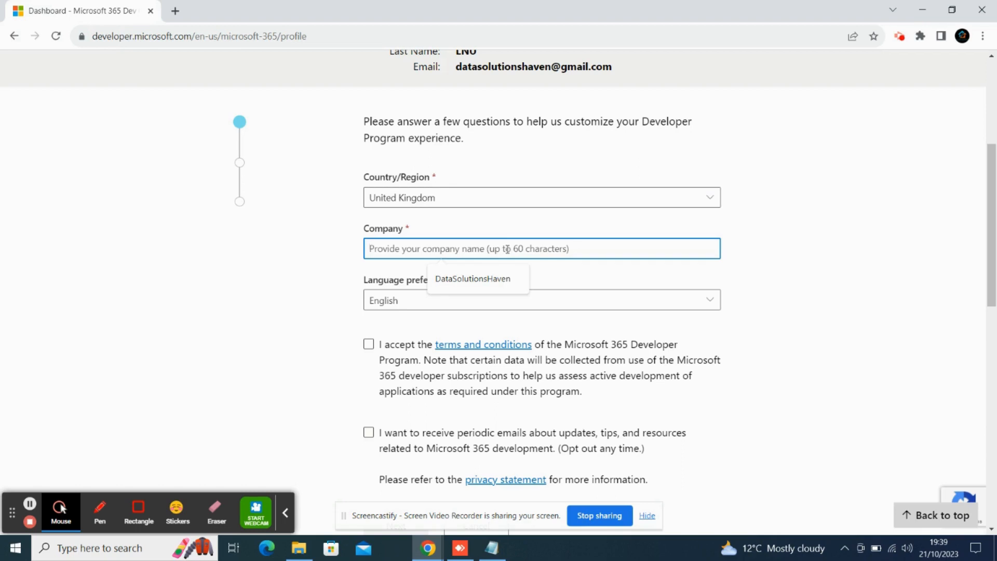
pyautogui.click(489, 279)
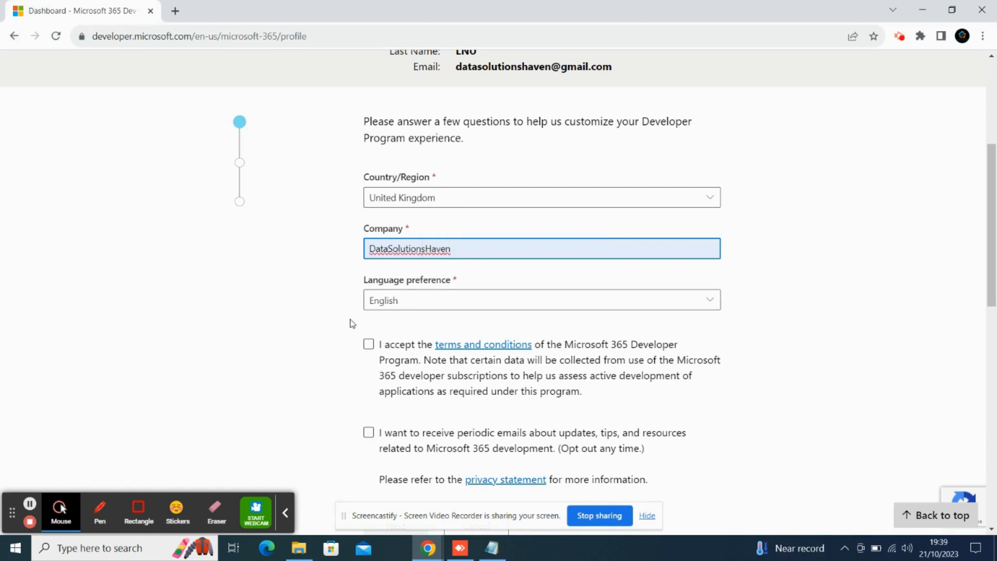
pyautogui.click(368, 348)
pyautogui.click(368, 348)
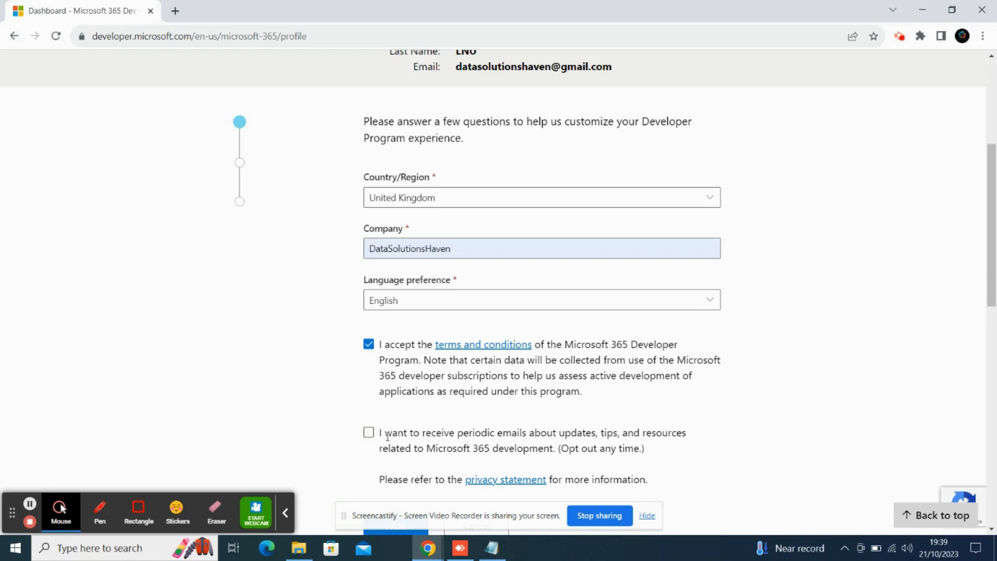
pyautogui.scroll(-6, 387, 435)
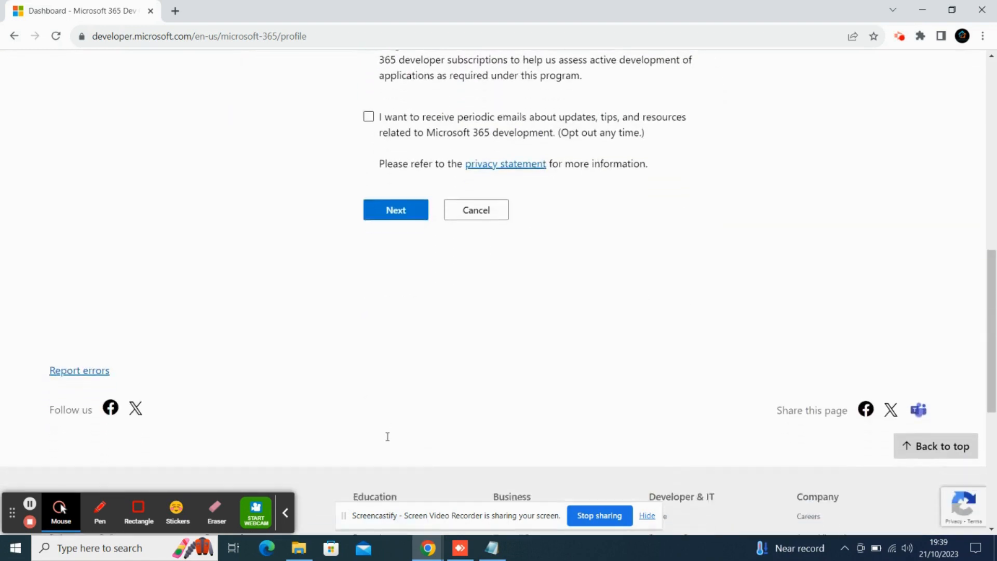
# Choose Personal projects as the primary developer focus.
pyautogui.click(396, 204)
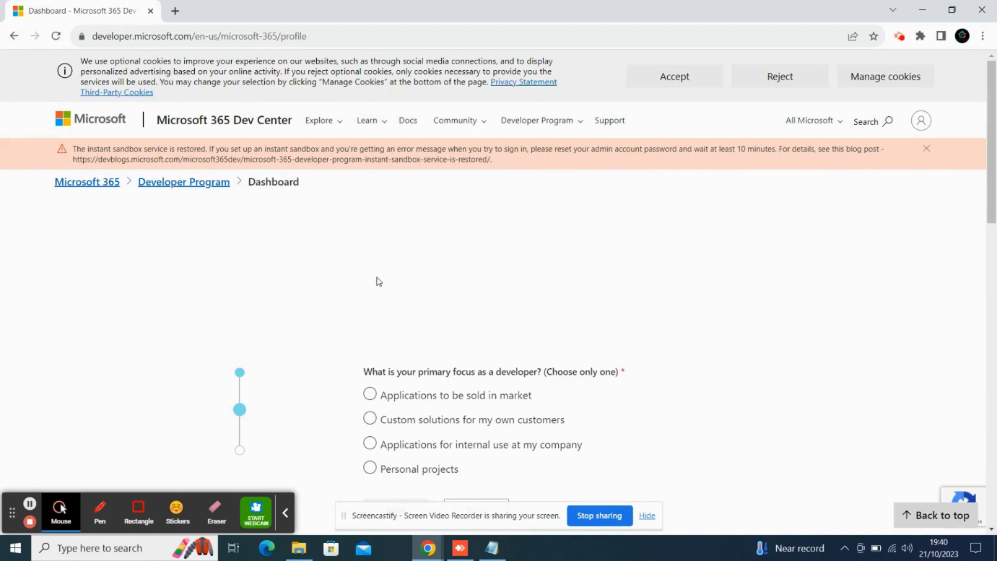
pyautogui.click(370, 467)
pyautogui.scroll(-1, 326, 457)
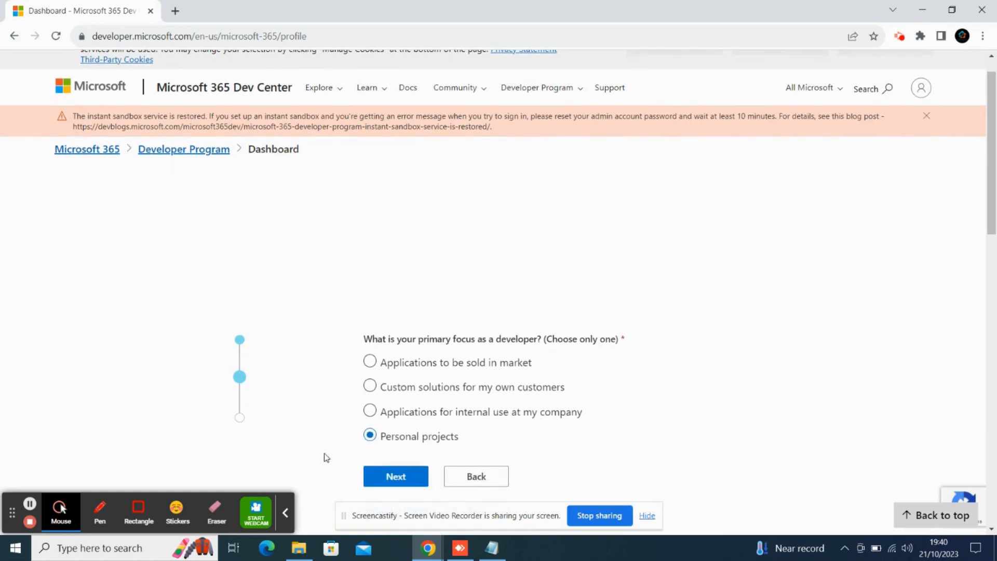
pyautogui.click(393, 476)
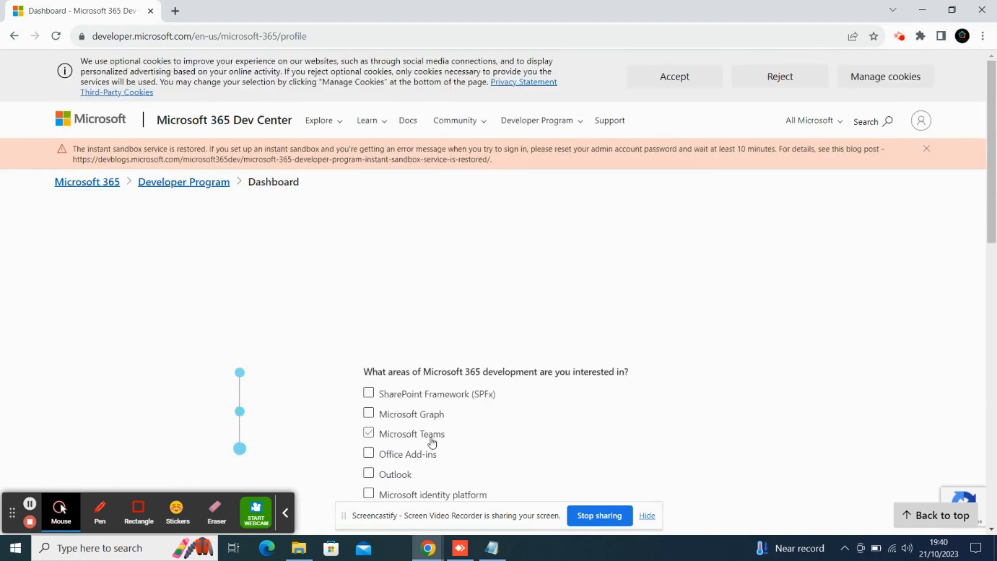
# Tick Microsoft Teams, Office Add-ins, Power Platform and Microsoft identity platform, then save the profile.
pyautogui.click(462, 411)
pyautogui.scroll(-8, 515, 439)
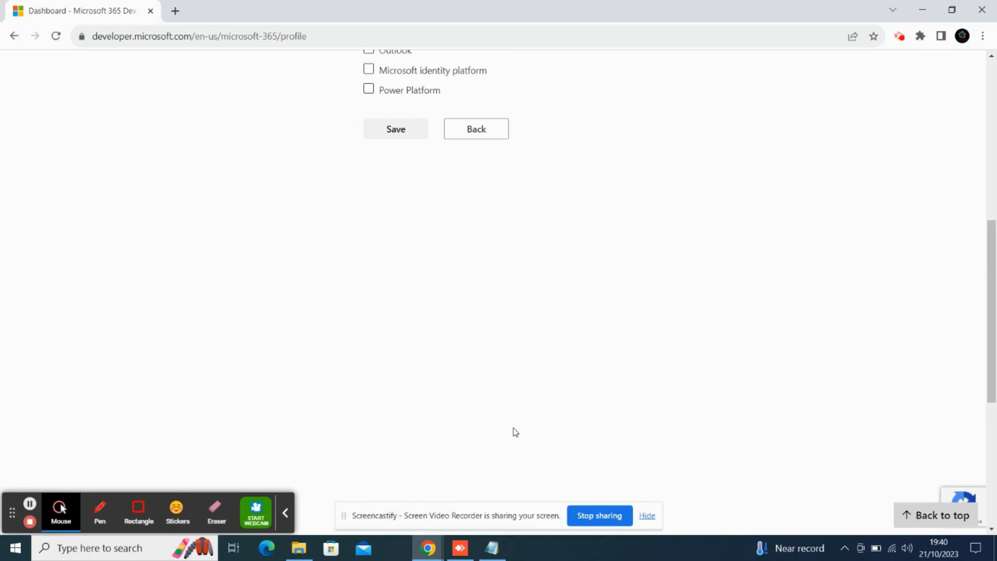
pyautogui.scroll(8, 516, 439)
pyautogui.scroll(-4, 516, 434)
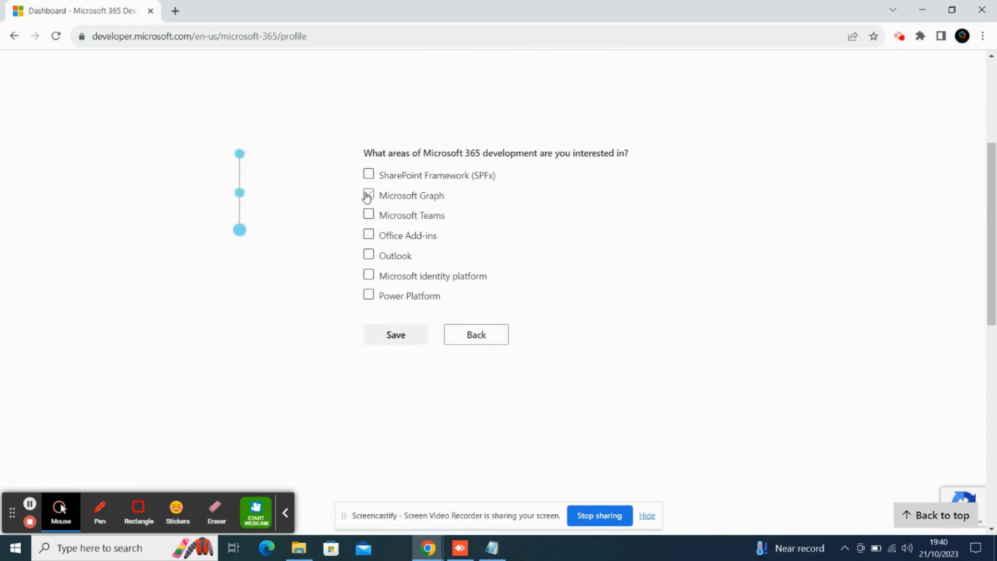
pyautogui.click(368, 218)
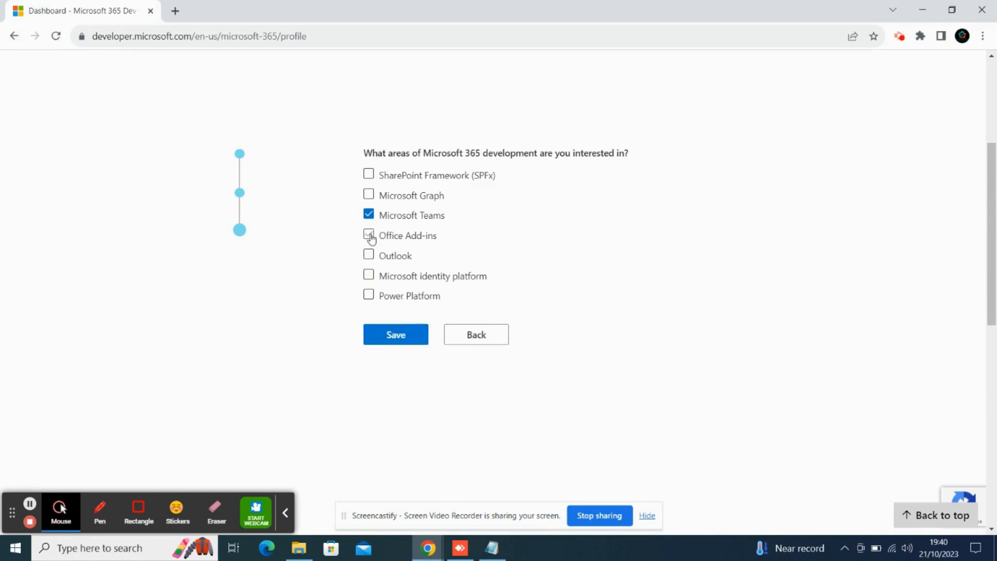
pyautogui.click(370, 239)
pyautogui.click(370, 295)
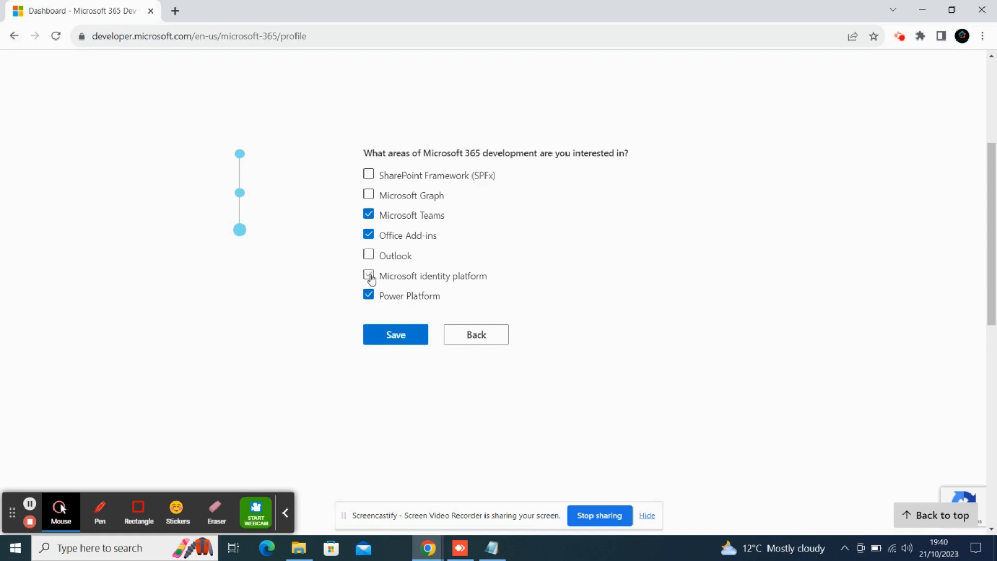
pyautogui.click(370, 277)
pyautogui.click(408, 335)
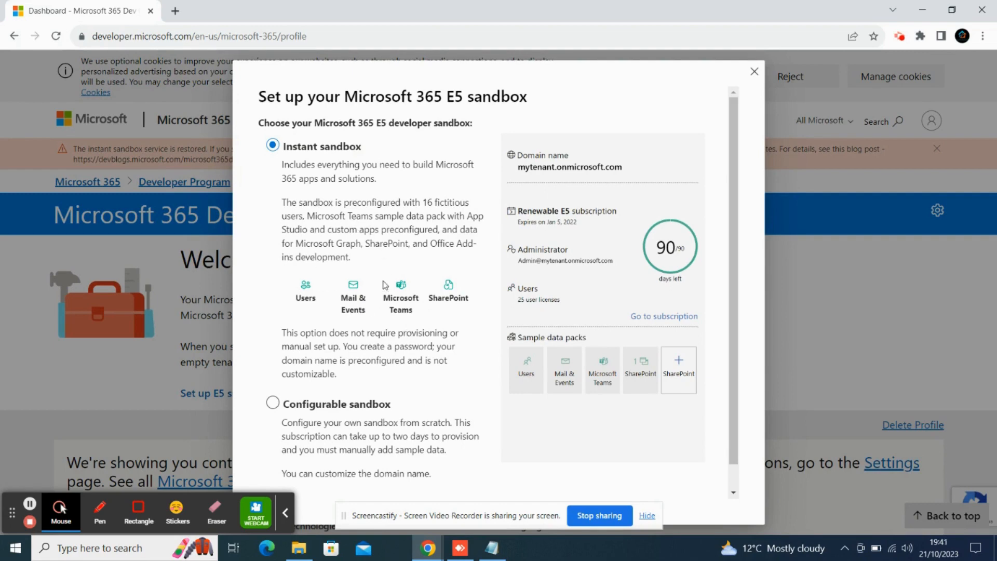
# Pick the Configurable sandbox option and continue to its setup form.
pyautogui.click(271, 406)
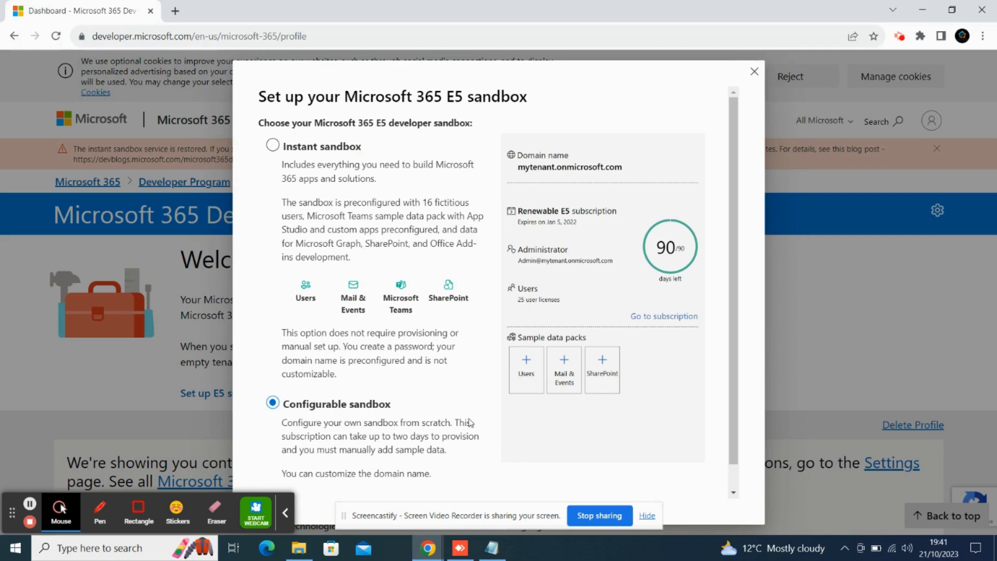
pyautogui.scroll(-1, 542, 430)
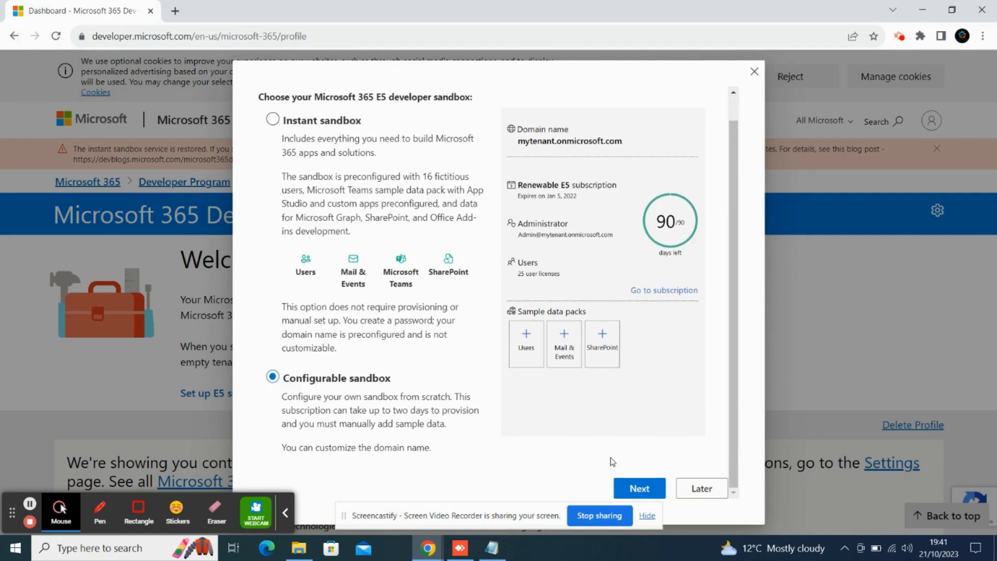
pyautogui.click(639, 489)
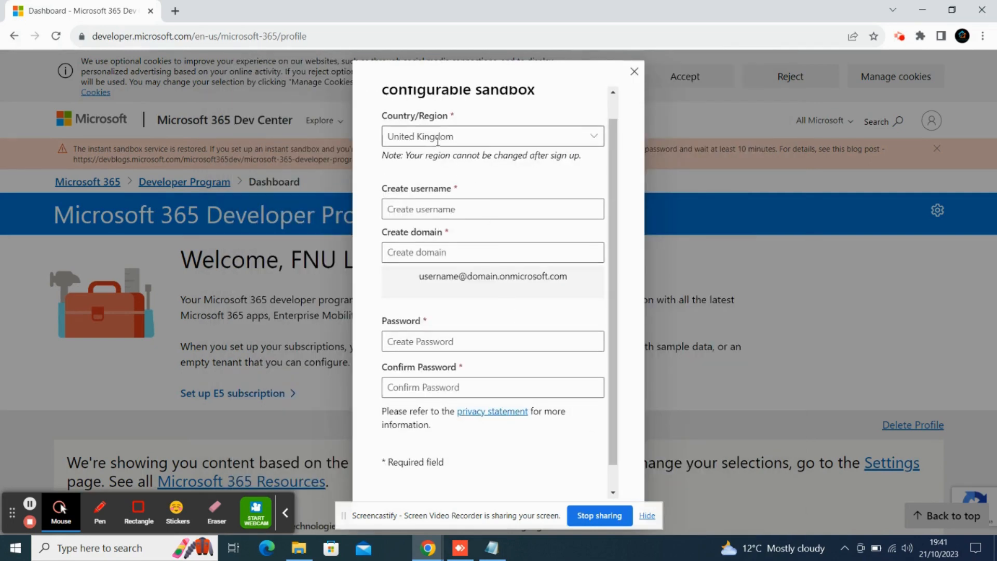
# Enter an admin username and the domain datasolutionshaven.
pyautogui.click(440, 211)
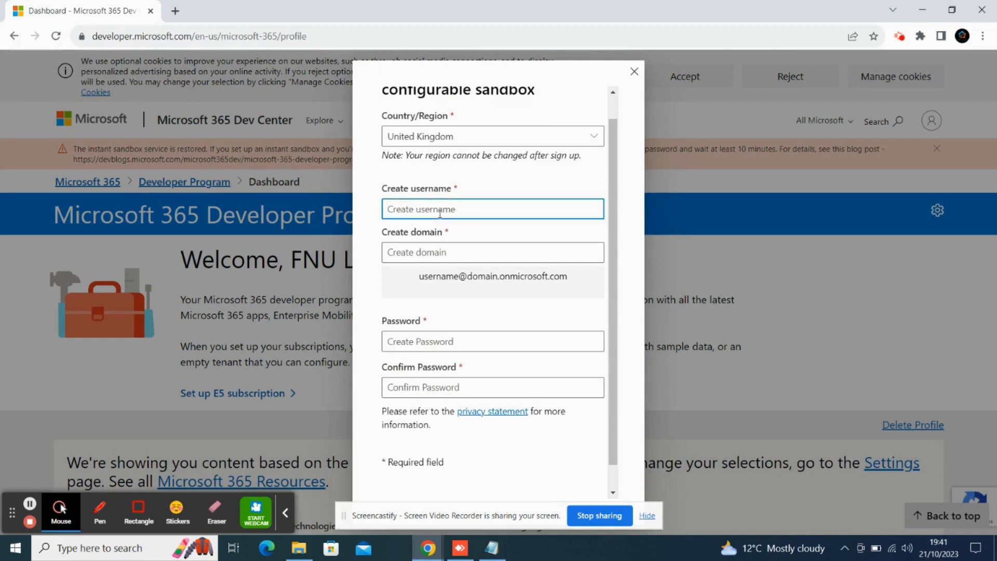
pyautogui.write('fola')
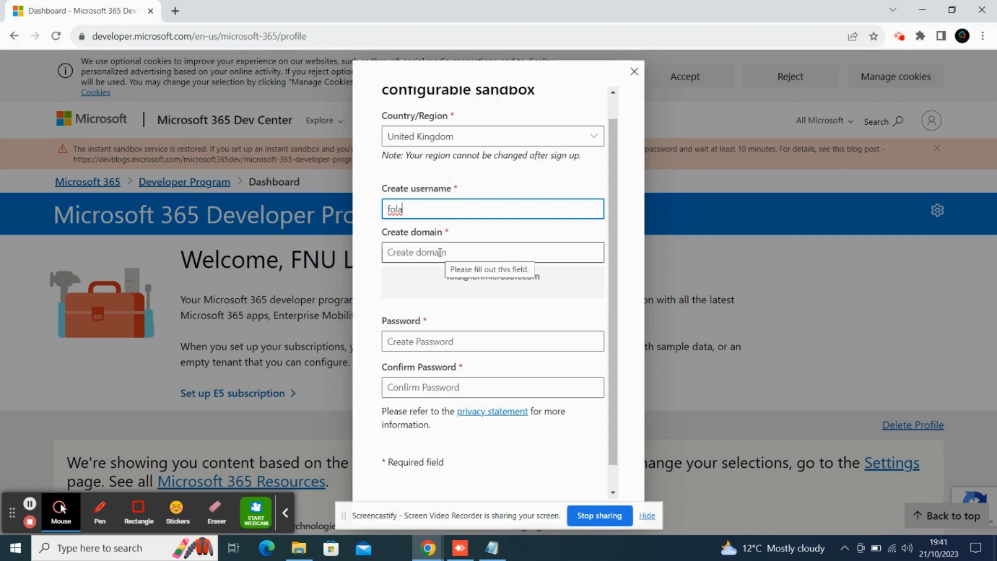
pyautogui.click(440, 252)
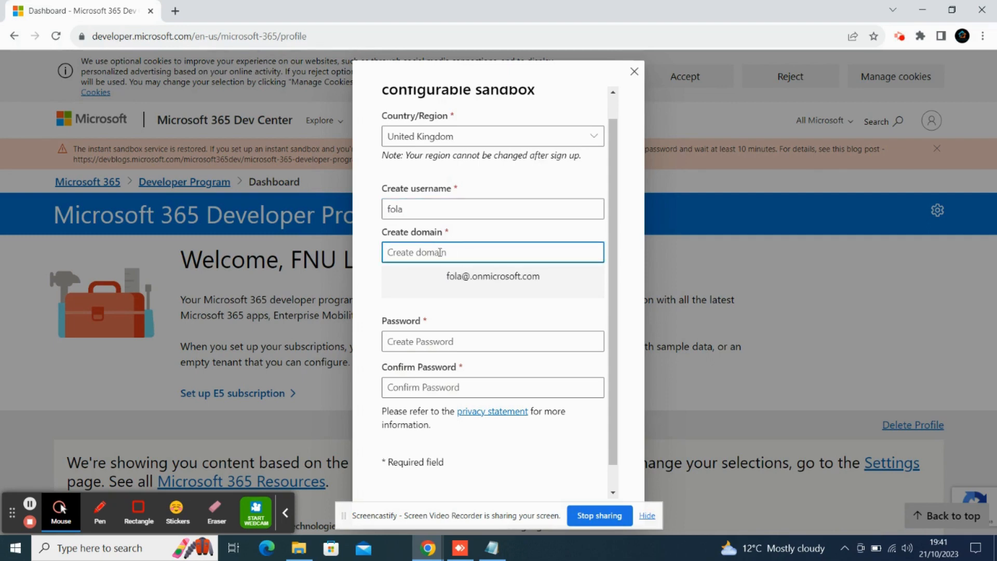
pyautogui.write('dataso')
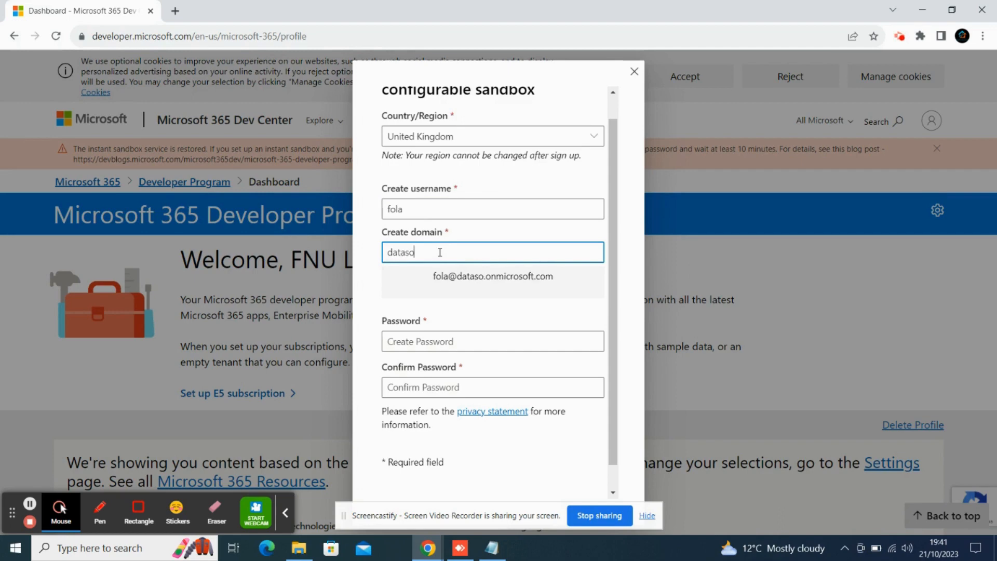
pyautogui.write('lutions')
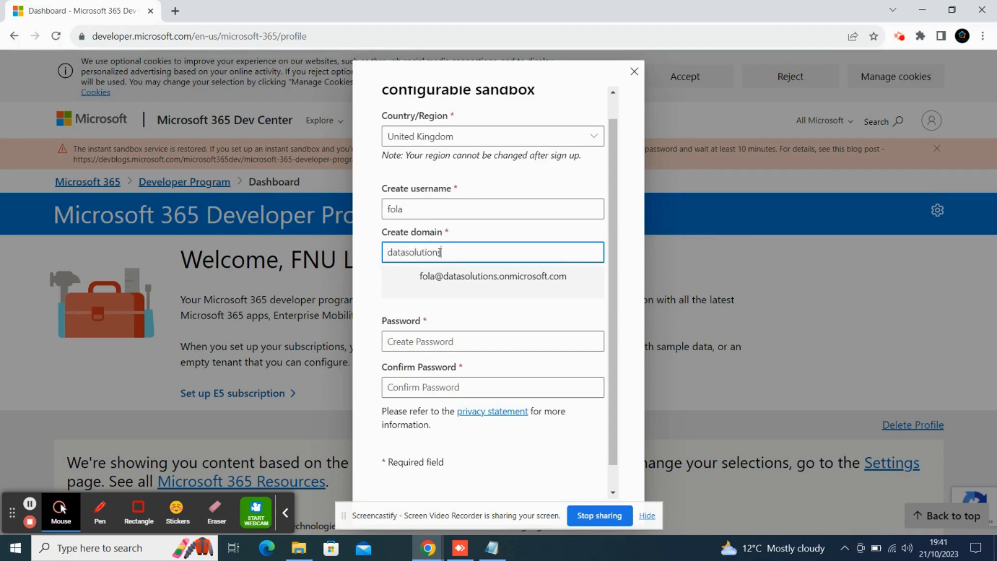
pyautogui.write('haven')
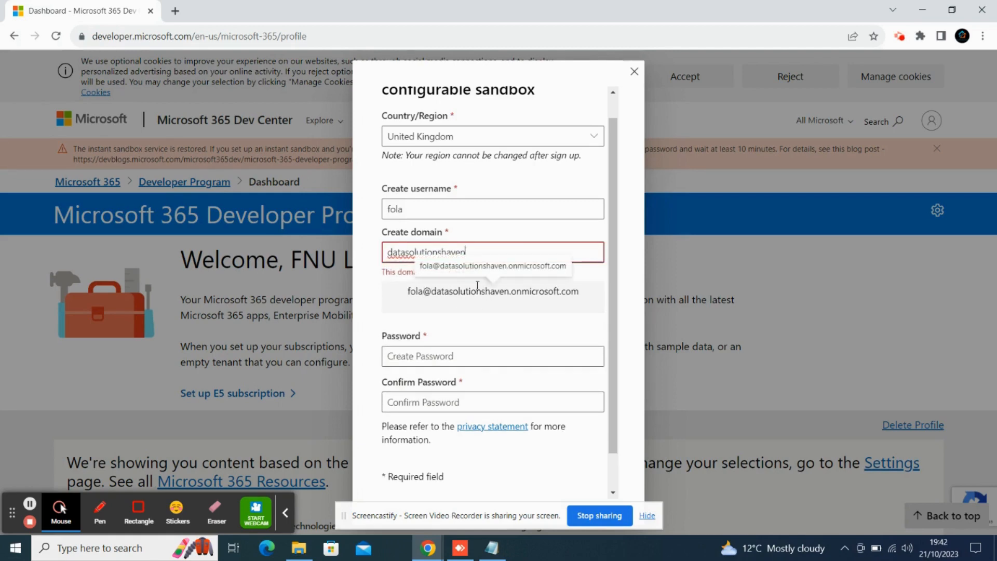
# Replace the taken domain with datasolutionshavenyt.
pyautogui.press('BackSpace')
pyautogui.press('BackSpace')
pyautogui.press('BackSpace')
pyautogui.press('BackSpace')
pyautogui.press('BackSpace')
pyautogui.press('BackSpace')
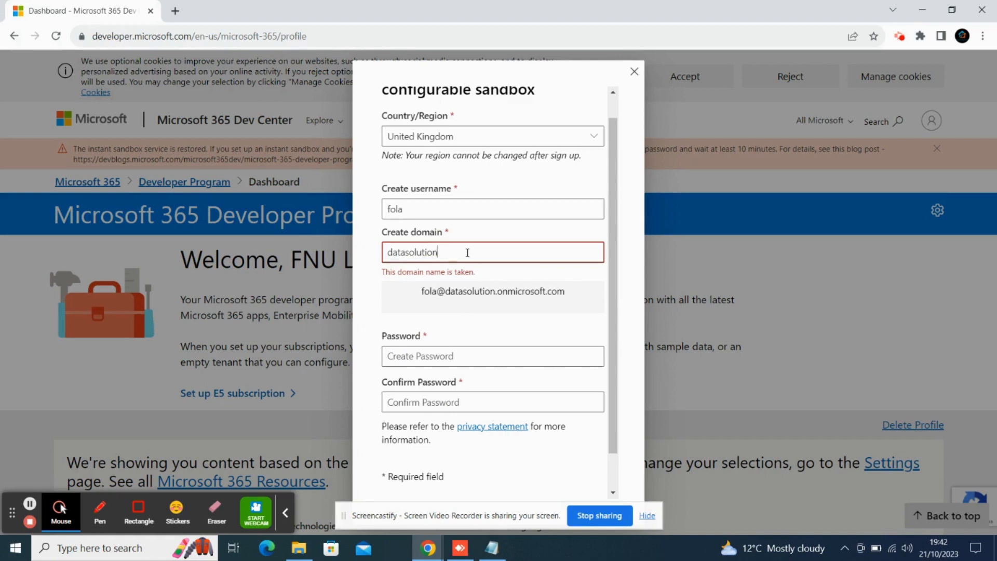
pyautogui.press('BackSpace')
pyautogui.press('BackSpace')
pyautogui.press('BackSpace')
pyautogui.press('BackSpace')
pyautogui.press('BackSpace')
pyautogui.press('BackSpace')
pyautogui.press('BackSpace')
pyautogui.press('BackSpace')
pyautogui.press('BackSpace')
pyautogui.press('BackSpace')
pyautogui.press('BackSpace')
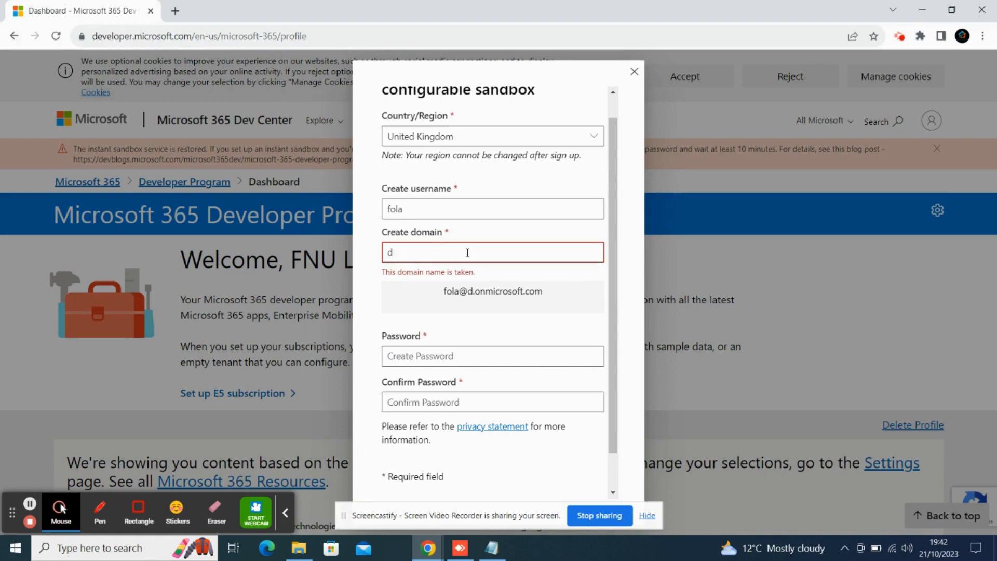
pyautogui.press('BackSpace')
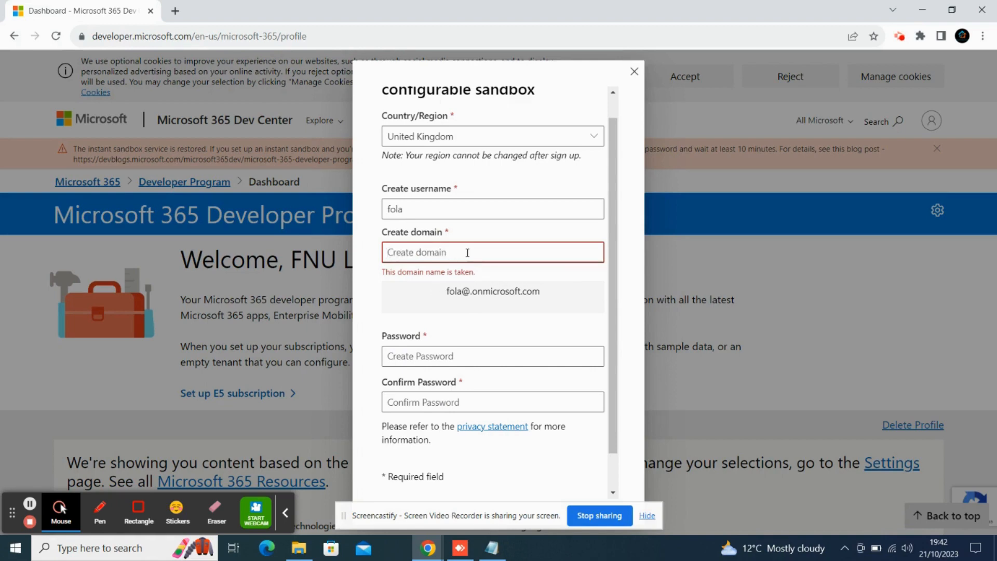
pyautogui.write('datas')
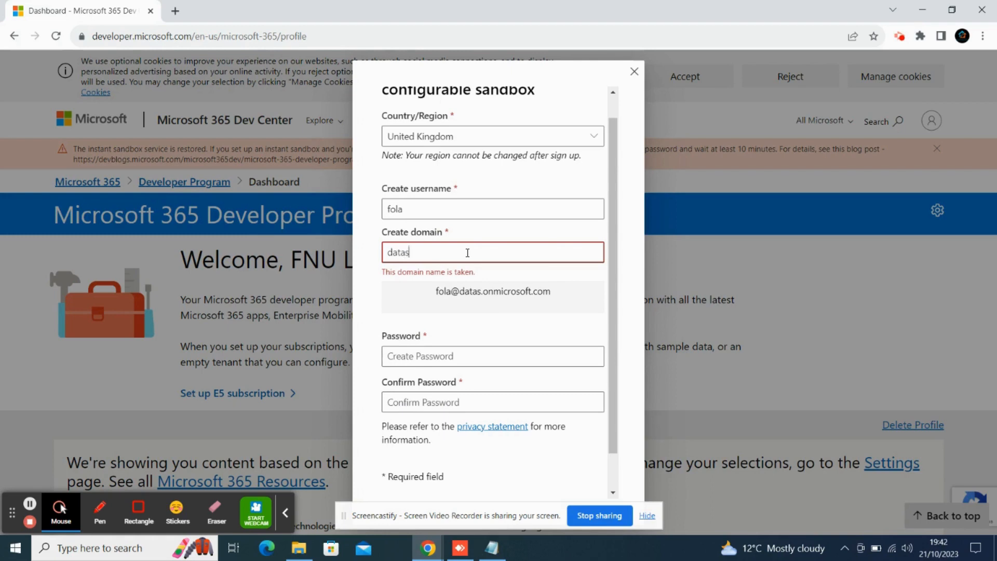
pyautogui.write('olutions')
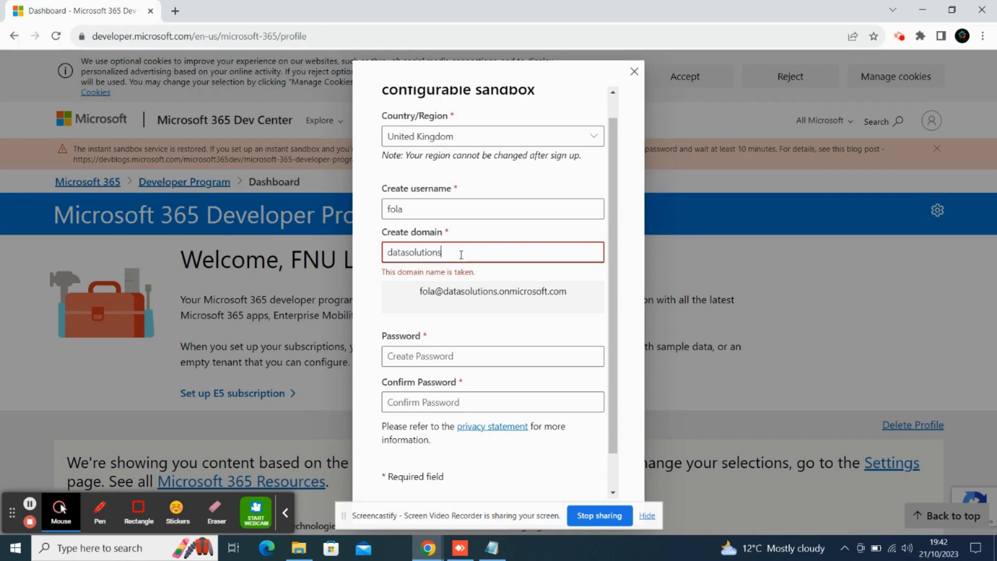
pyautogui.write('haven')
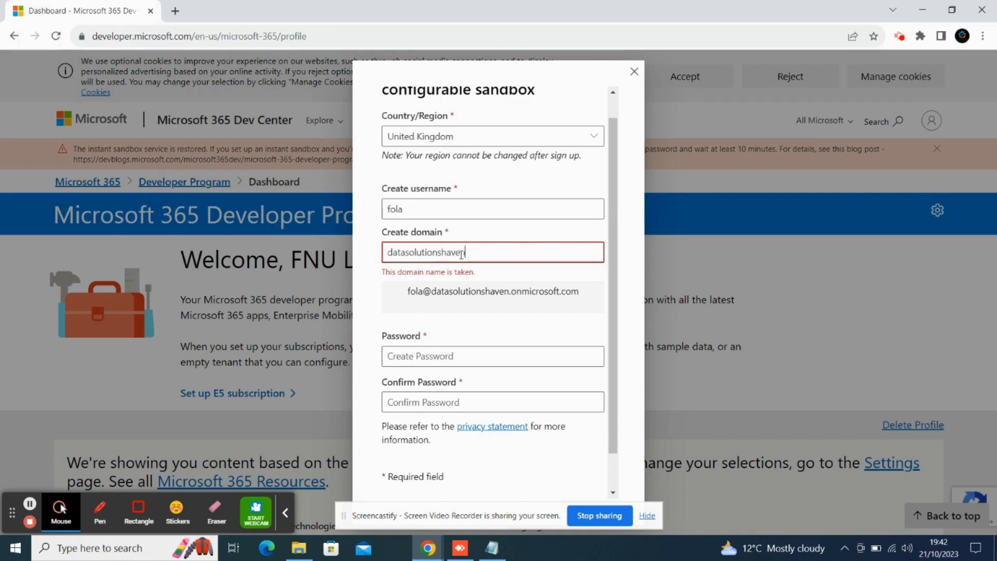
pyautogui.write('you')
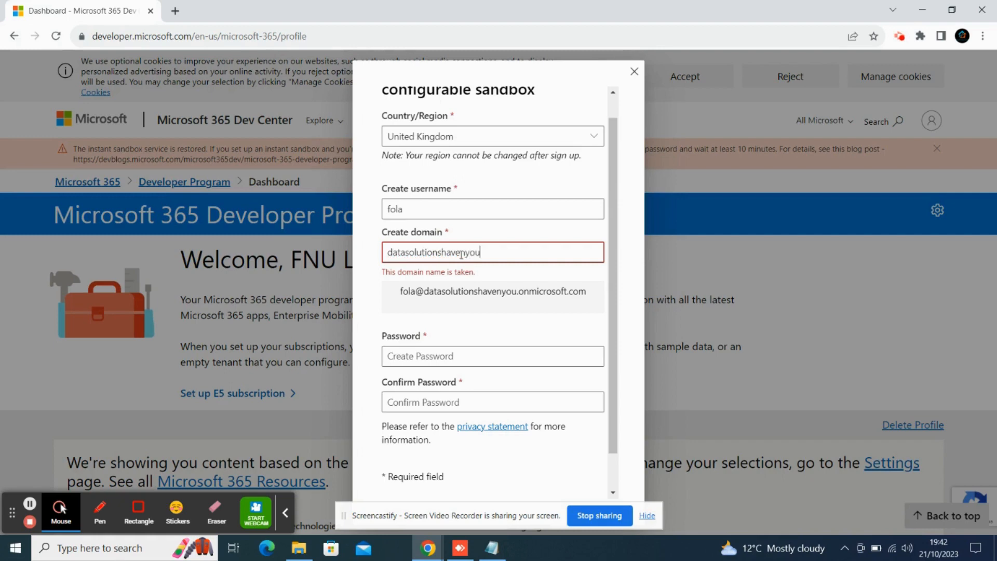
pyautogui.press('BackSpace')
pyautogui.press('BackSpace')
pyautogui.write('t')
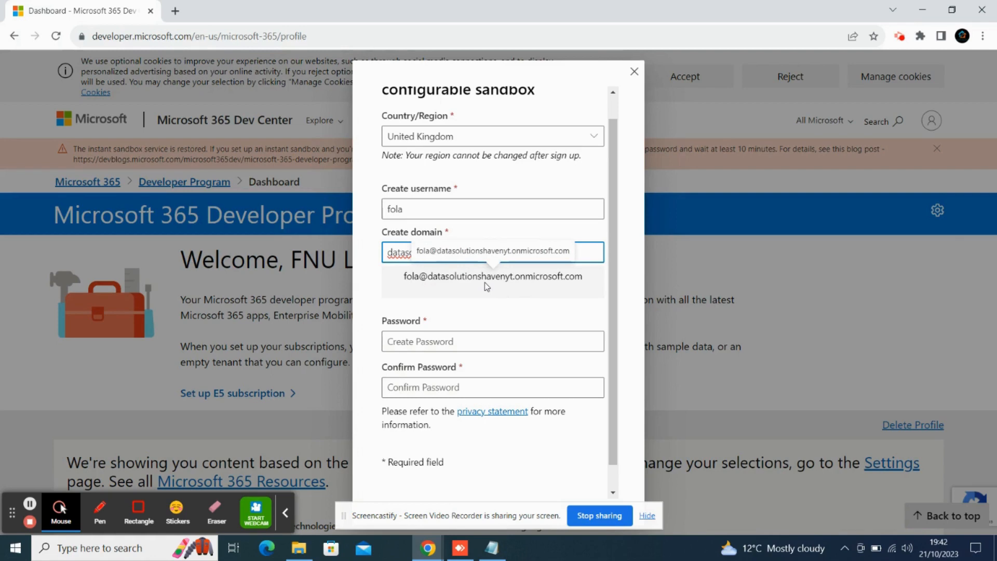
pyautogui.click(441, 343)
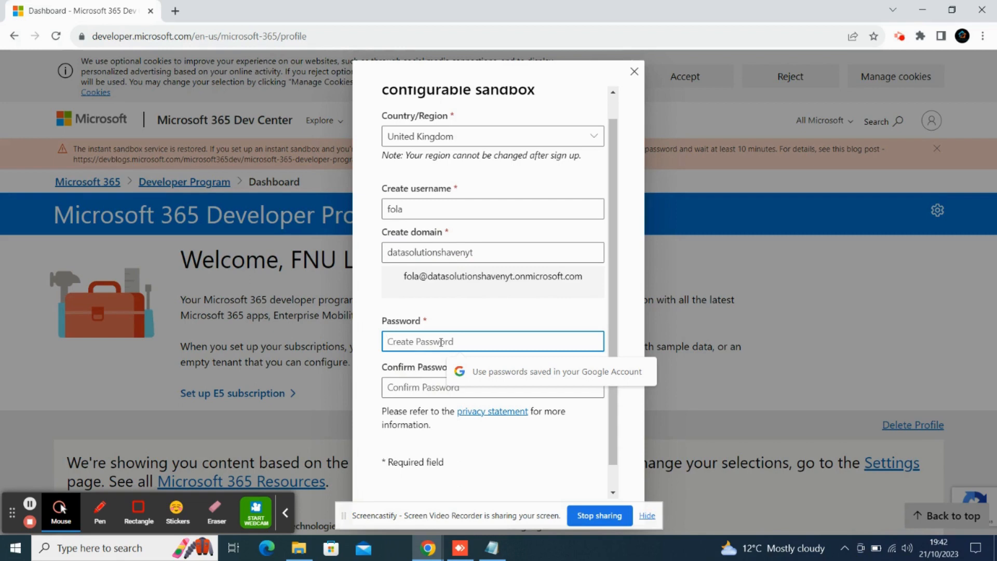
# Enter and confirm the sandbox admin password, then submit the E5 sandbox sign-up details.
pyautogui.write('•••••')
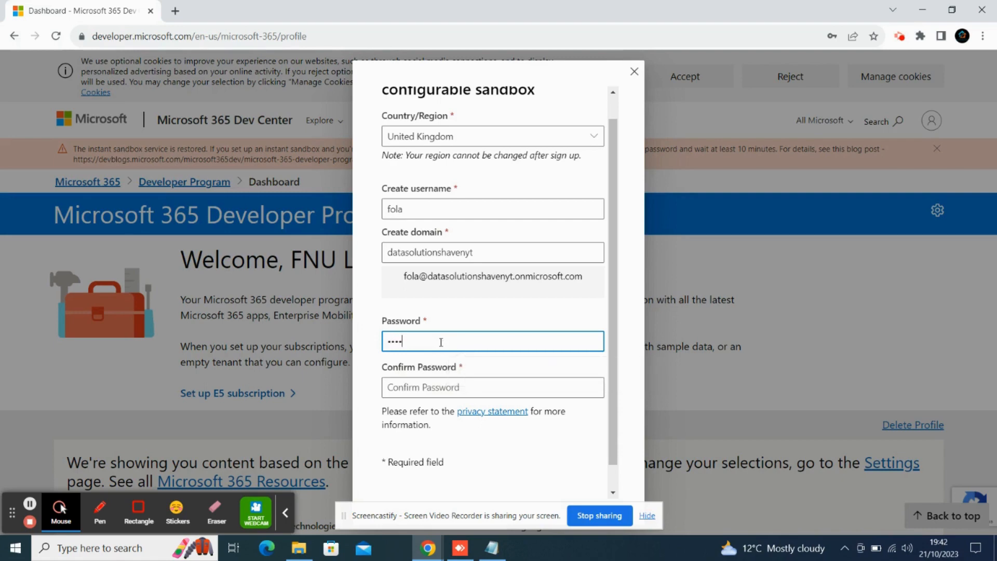
pyautogui.write('•••••••••')
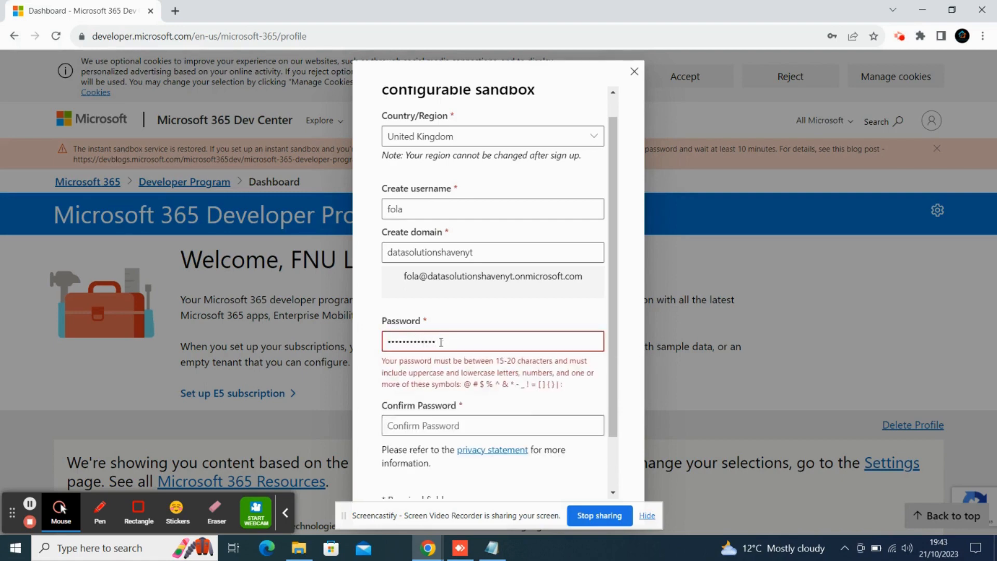
pyautogui.write('•')
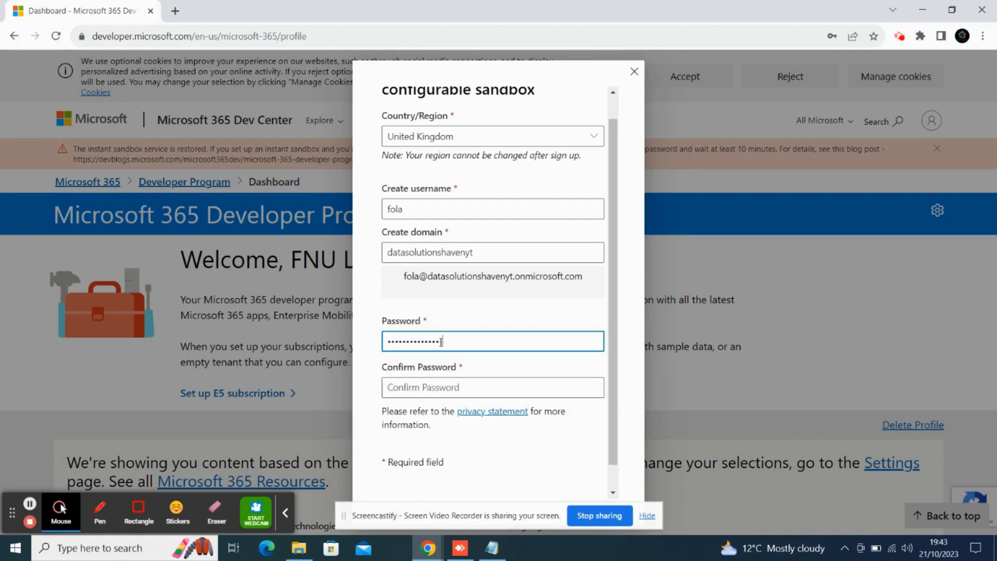
pyautogui.click(441, 394)
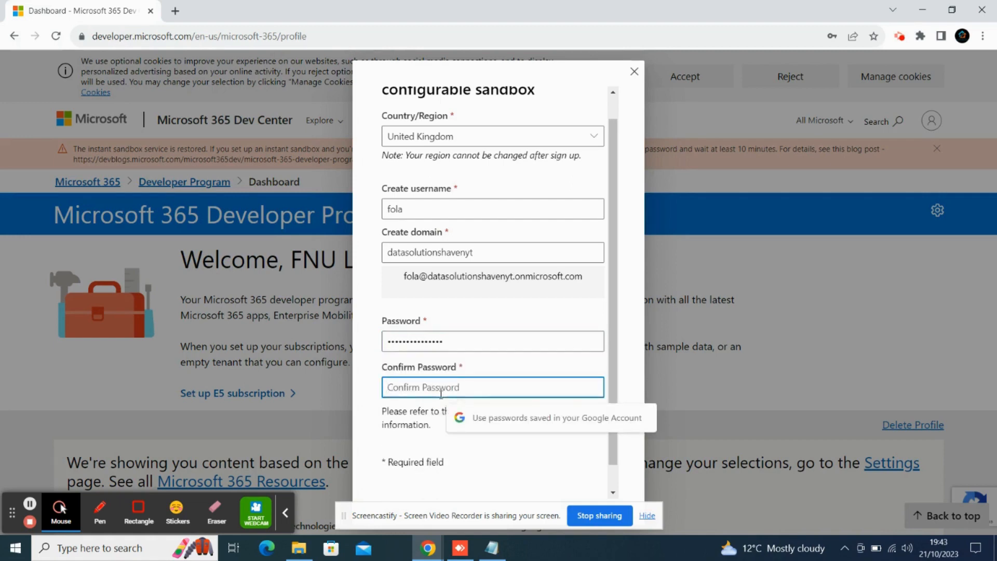
pyautogui.write('•••••••••••')
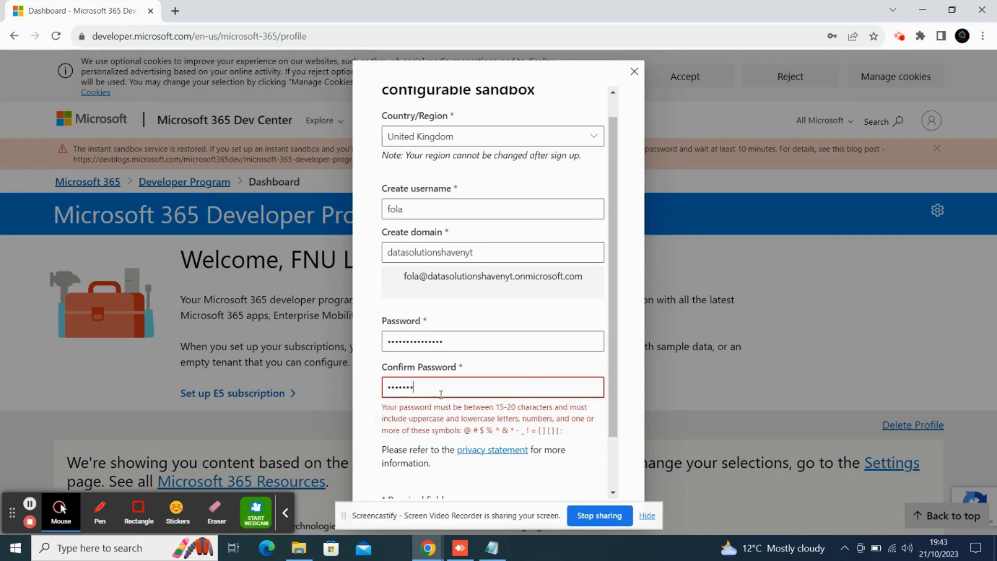
pyautogui.write('••••')
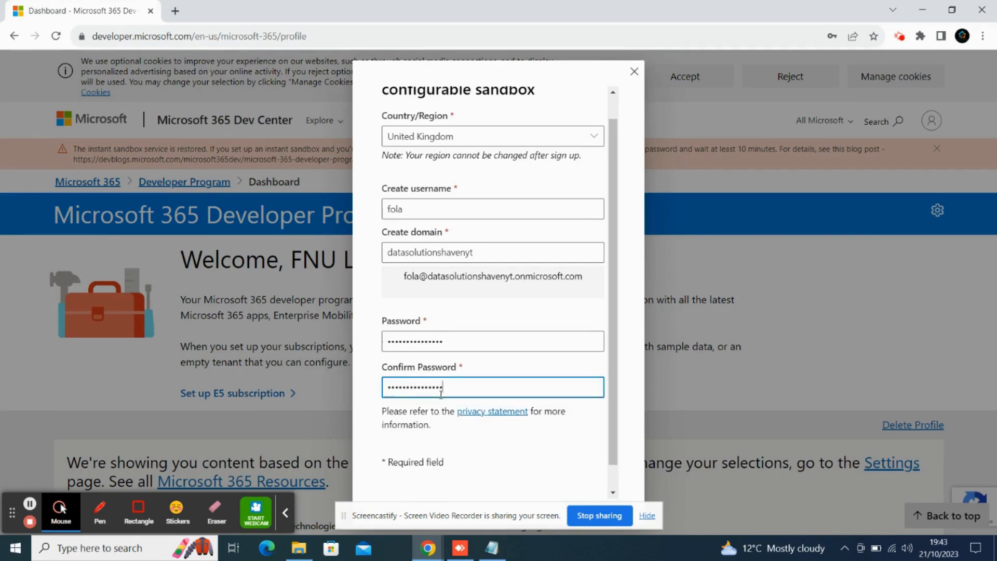
pyautogui.scroll(-1, 440, 393)
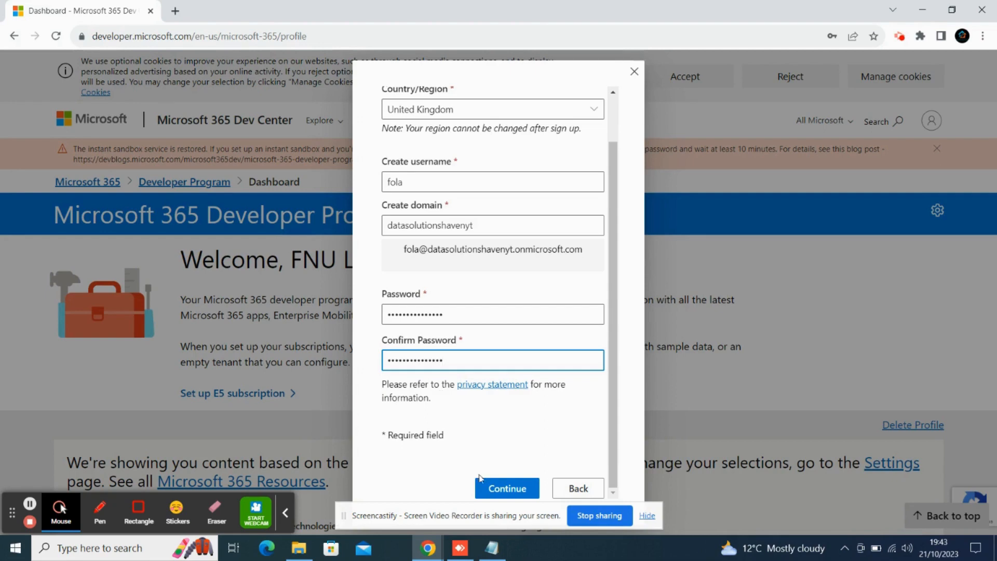
pyautogui.click(502, 489)
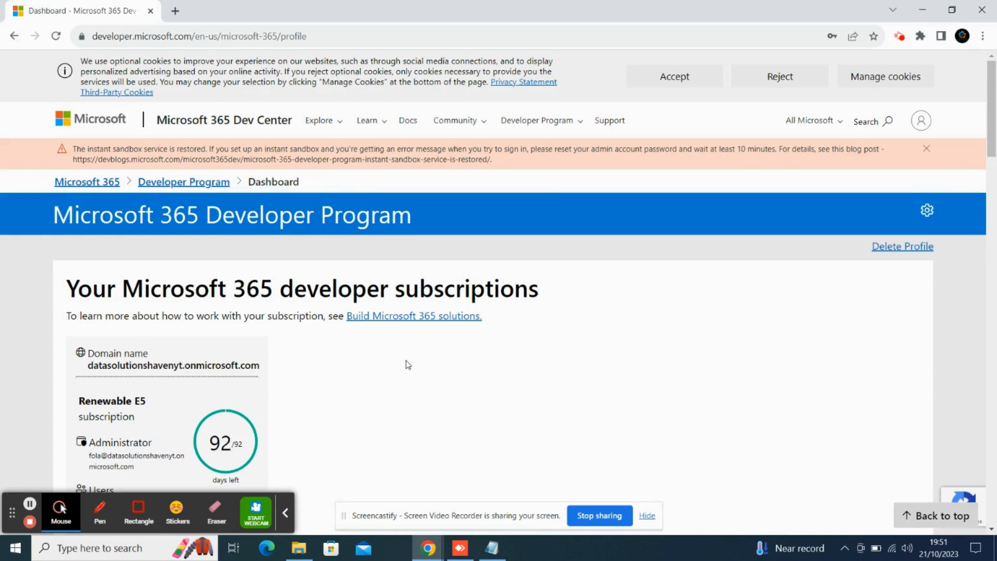
pyautogui.scroll(-8, 408, 365)
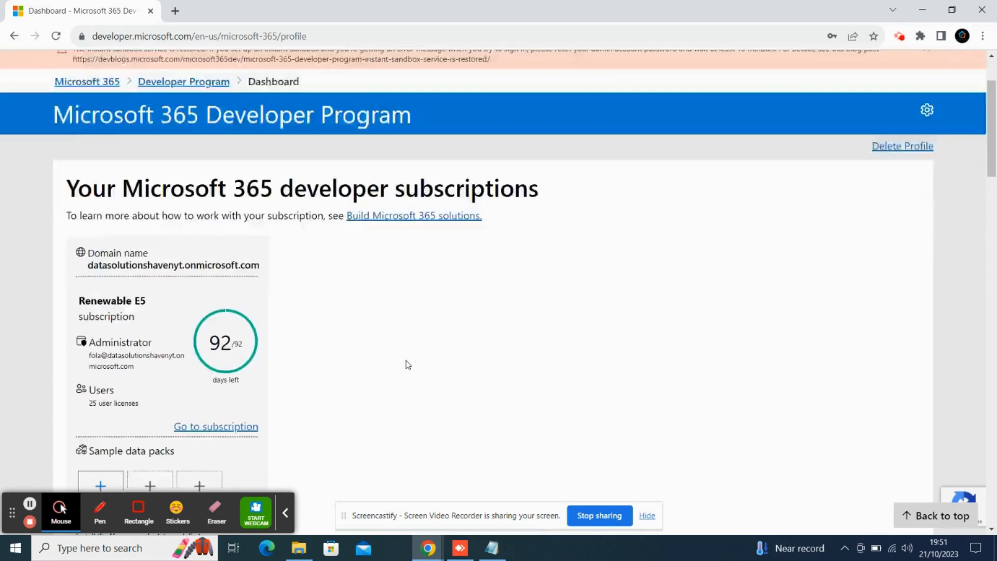
pyautogui.scroll(8, 408, 365)
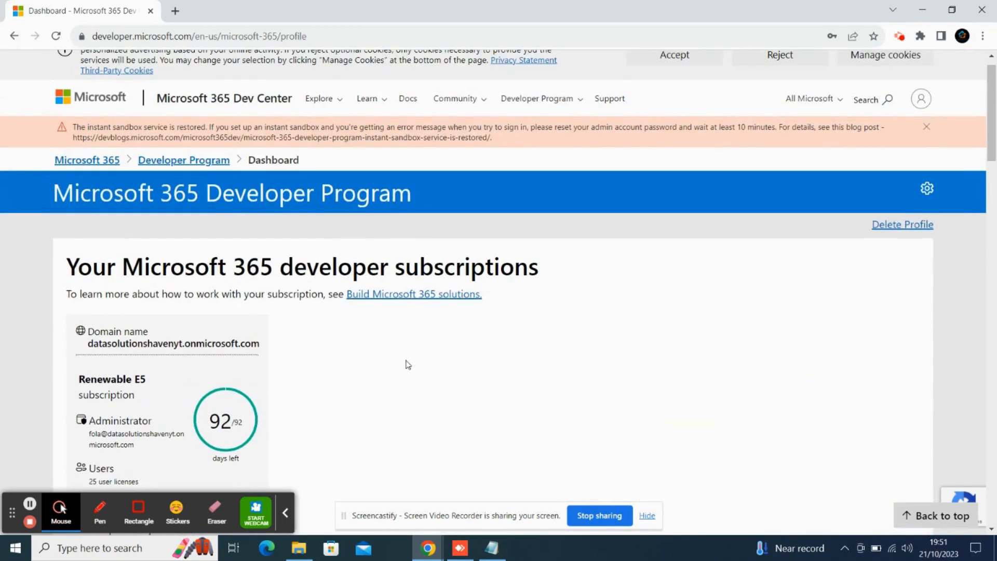
pyautogui.scroll(-8, 408, 364)
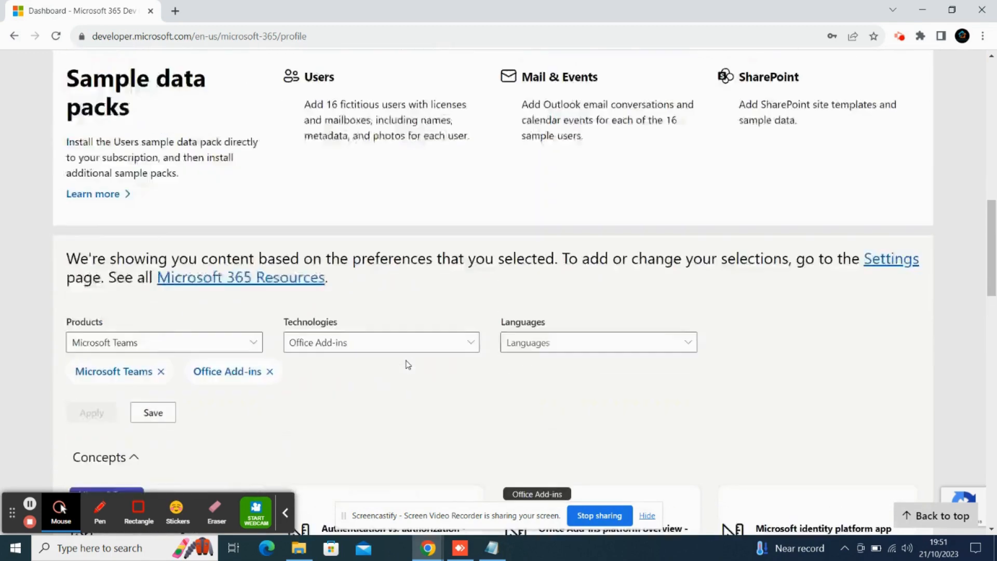
pyautogui.scroll(7, 409, 364)
pyautogui.scroll(1, 408, 364)
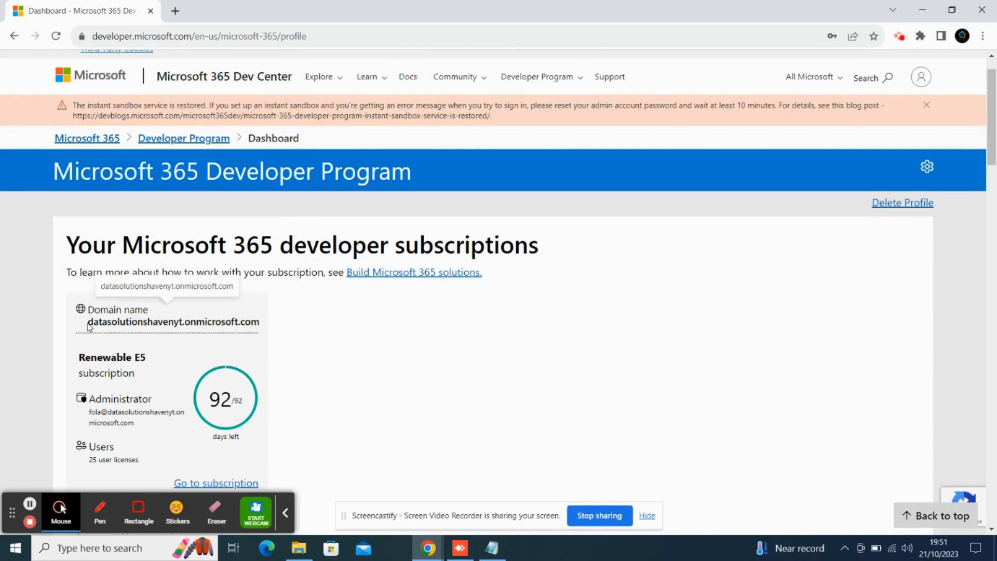
pyautogui.moveTo(89, 326); pyautogui.dragTo(208, 326)
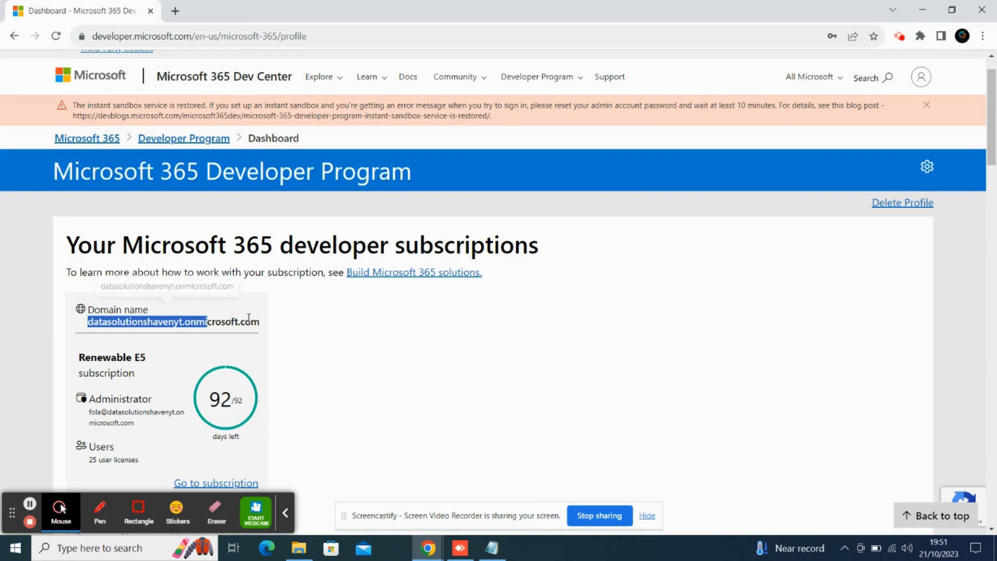
pyautogui.click(294, 324)
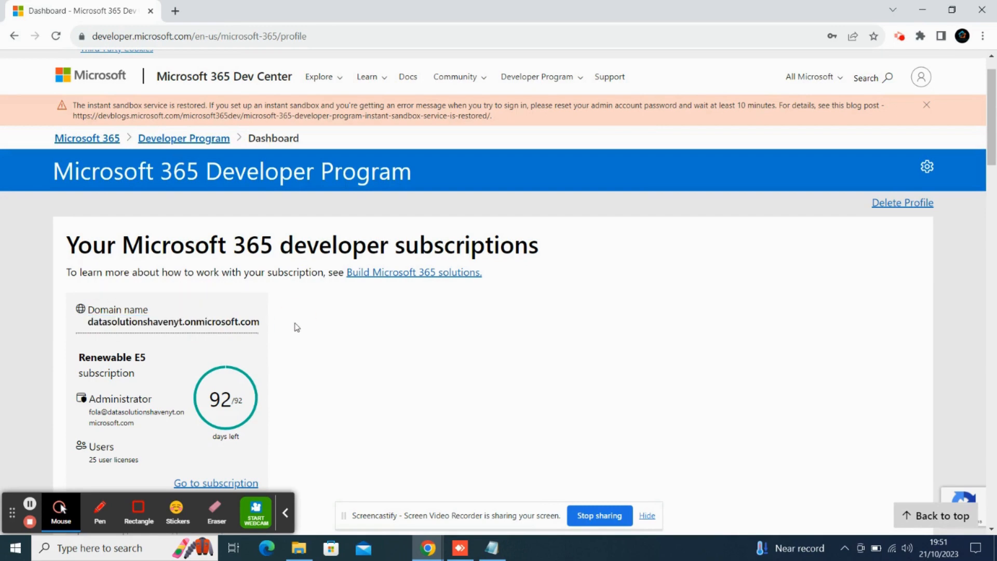
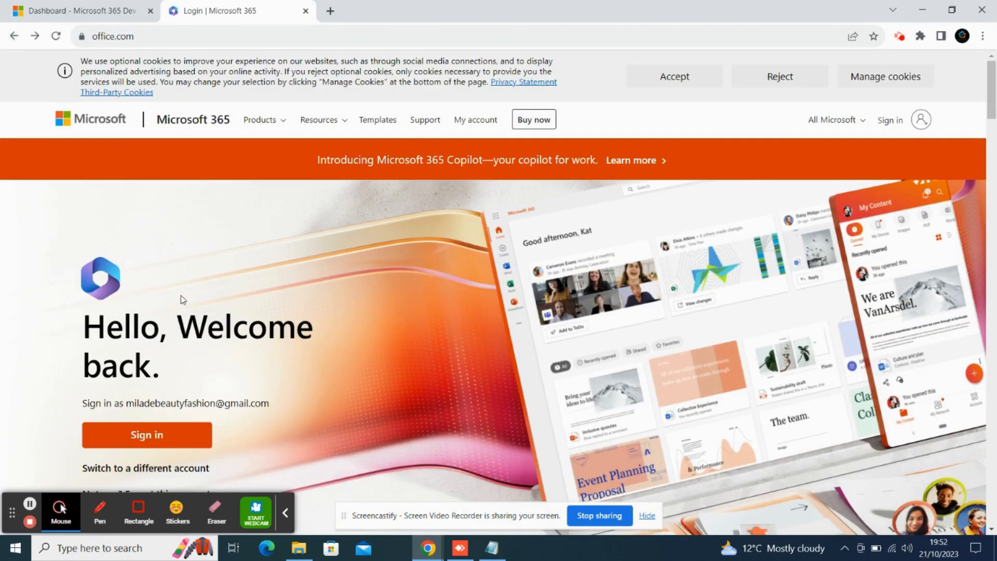
# Sign in to Microsoft 365, go to the Apps page and open the account manager.
pyautogui.click(169, 442)
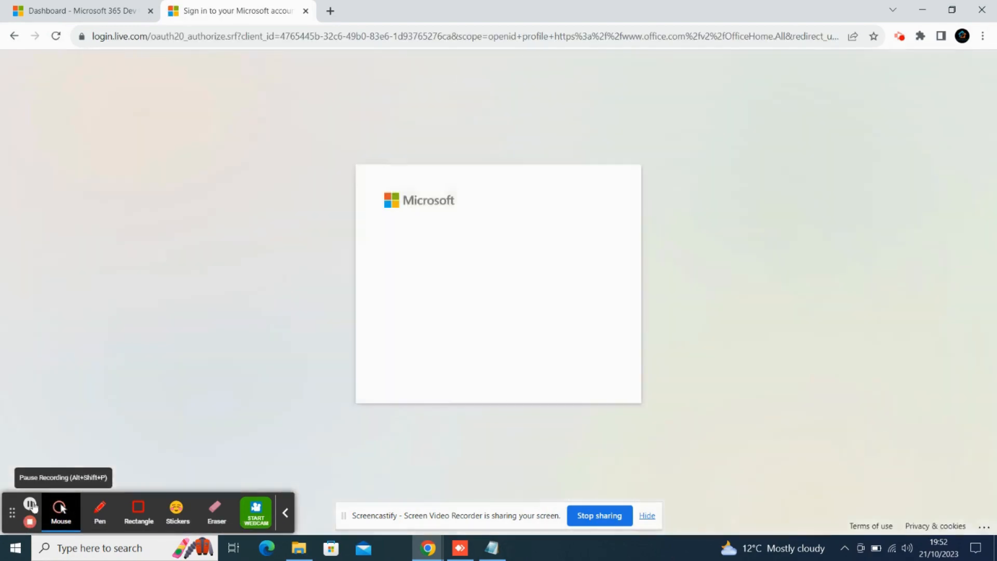
pyautogui.click(30, 504)
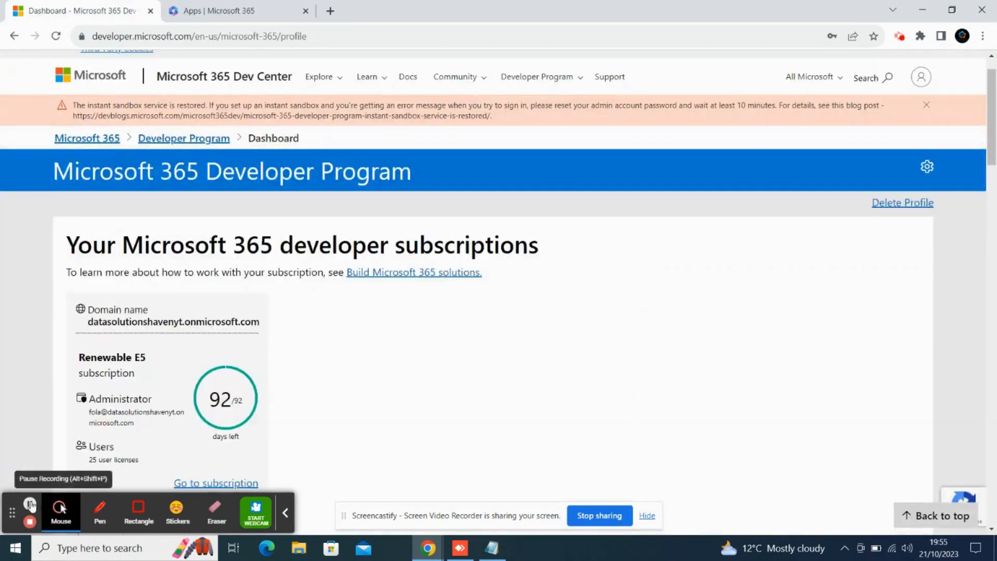
pyautogui.click(232, 14)
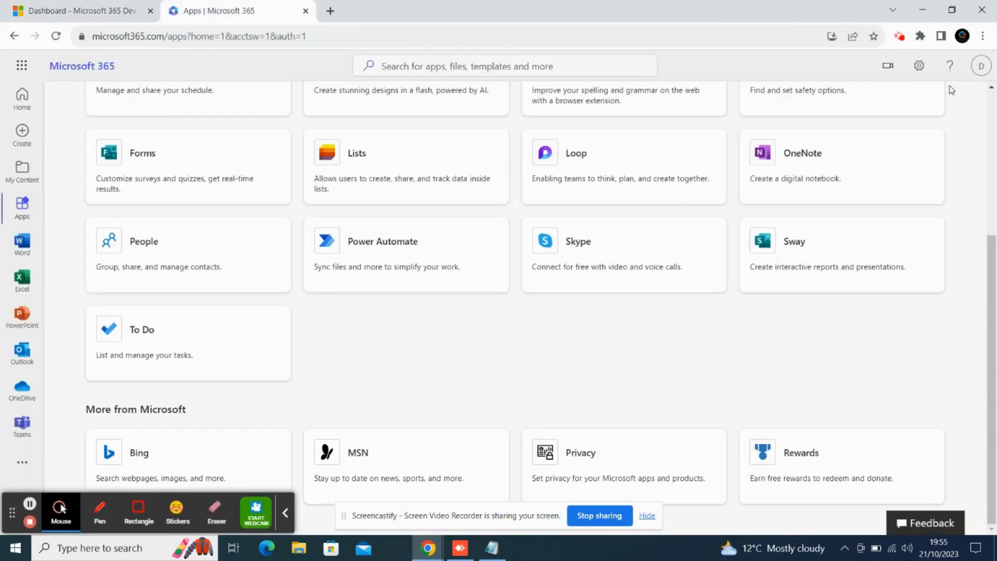
pyautogui.click(981, 65)
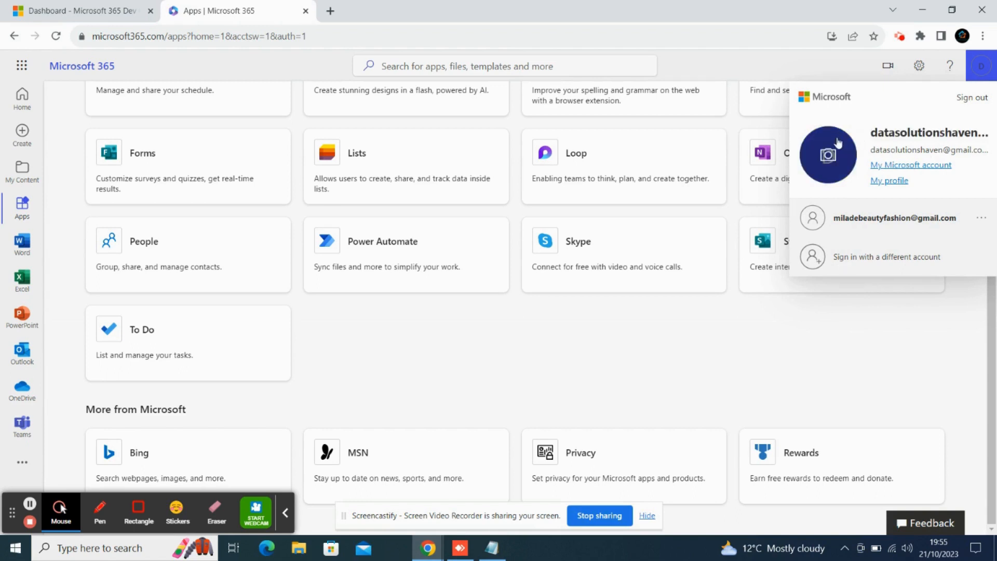
# Choose a different account and enter the developer tenant admin e-mail to sign in.
pyautogui.click(881, 258)
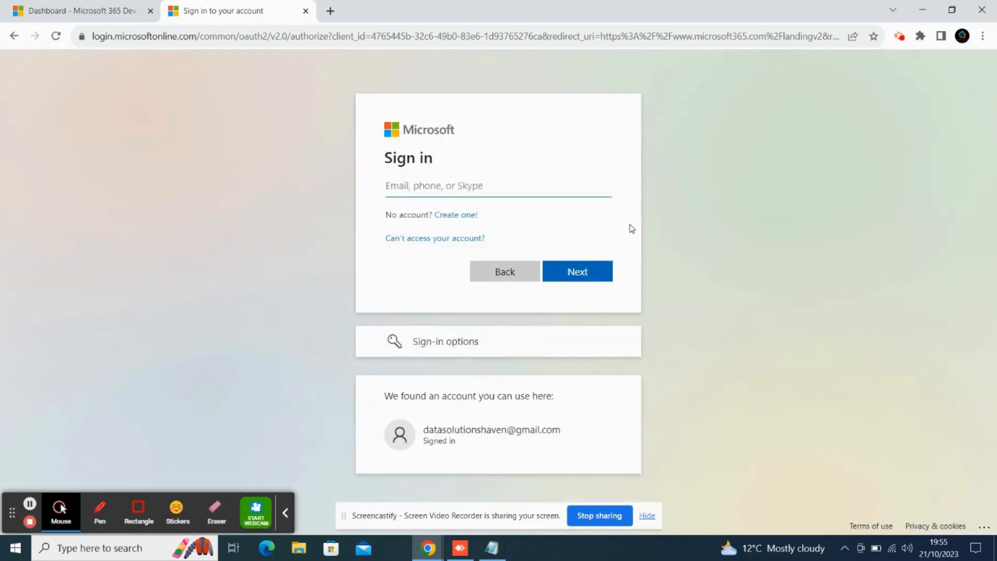
pyautogui.click(436, 186)
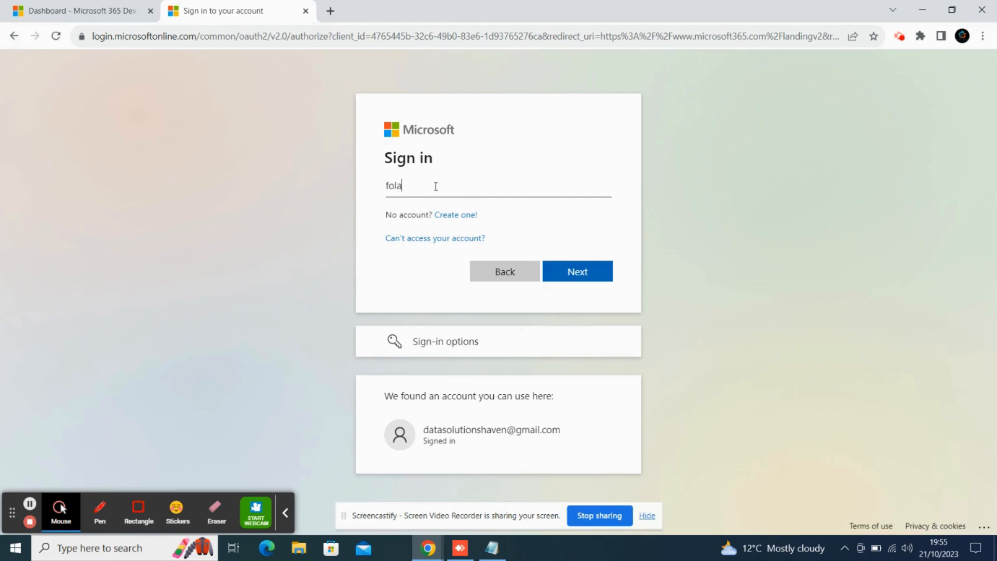
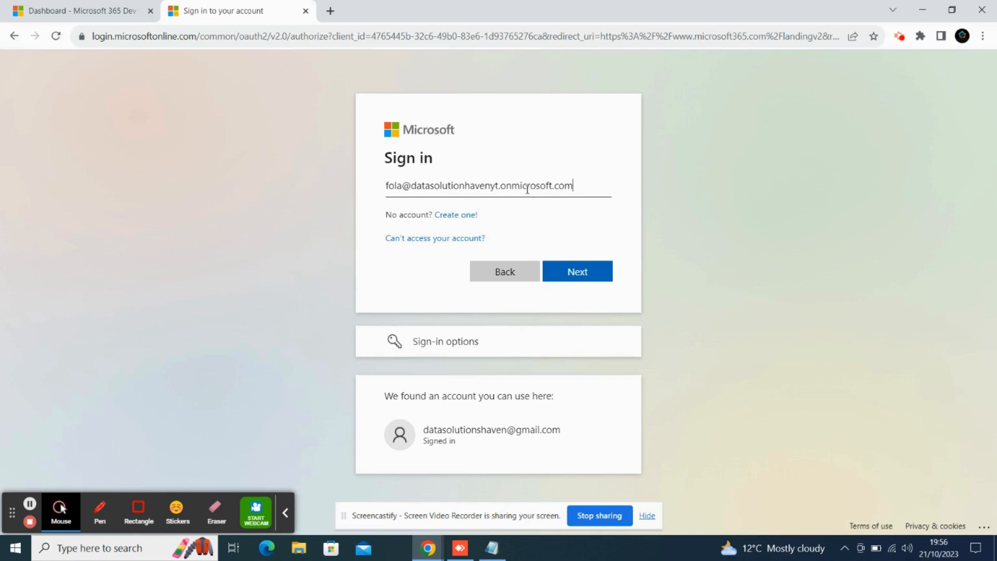
pyautogui.click(580, 275)
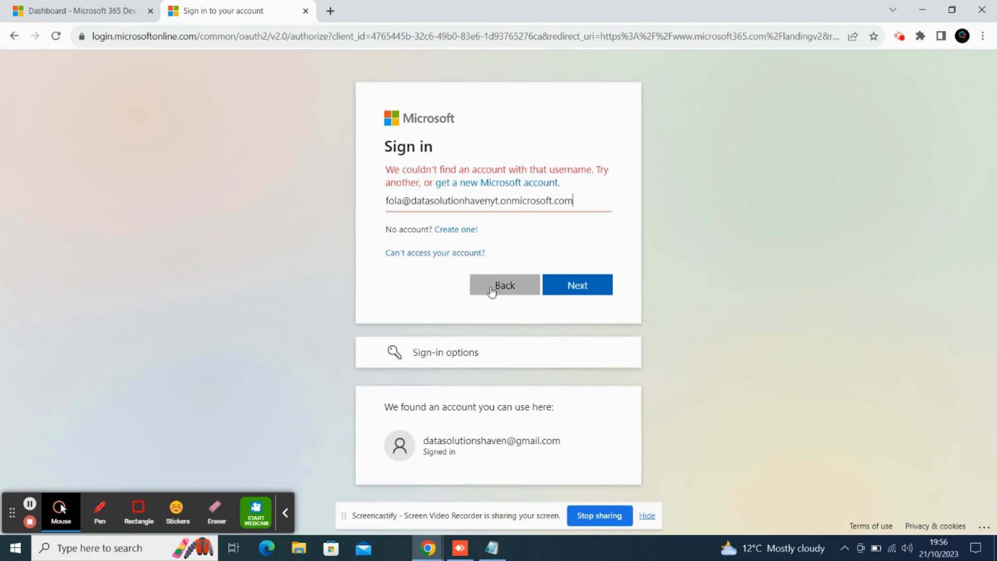
pyautogui.click(30, 503)
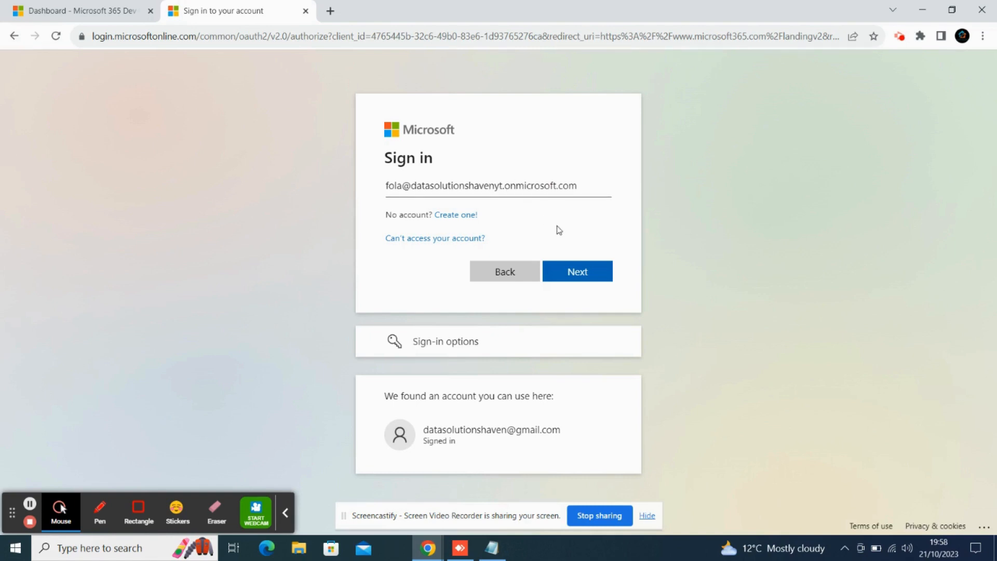
# Enter the developer account password, decline the browser's password save, and stay signed in.
pyautogui.click(582, 273)
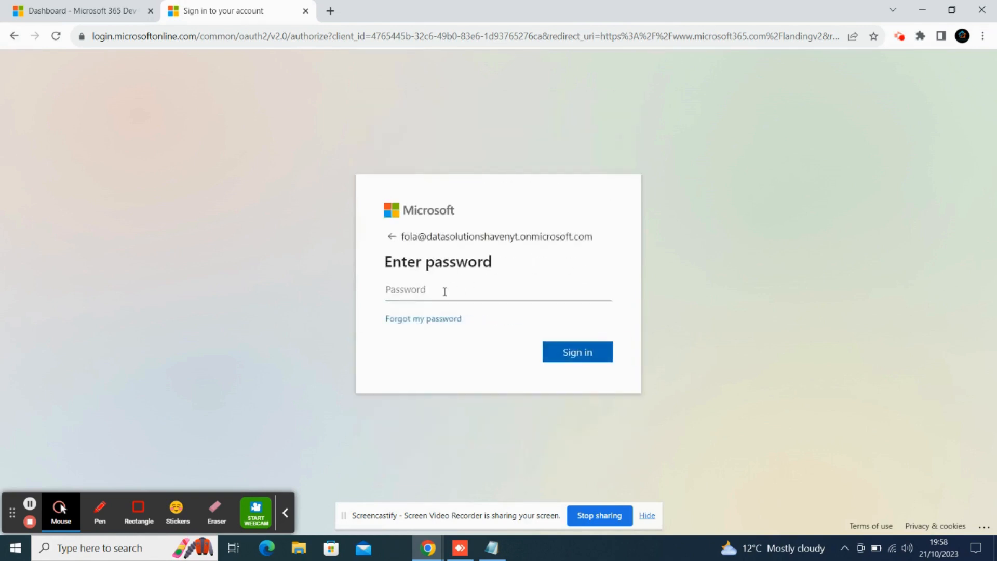
pyautogui.write('•••••••••••••••')
pyautogui.click(569, 354)
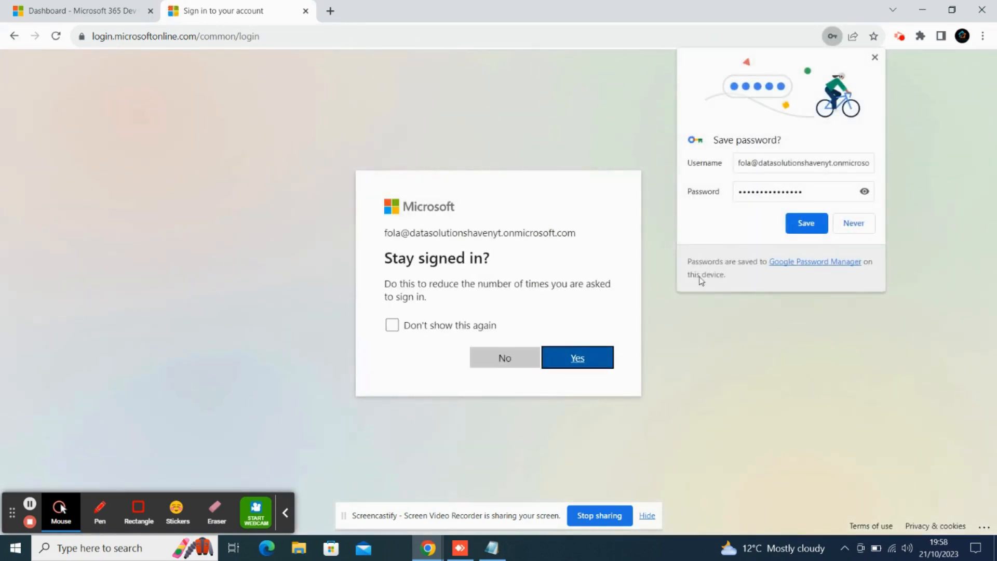
pyautogui.click(854, 224)
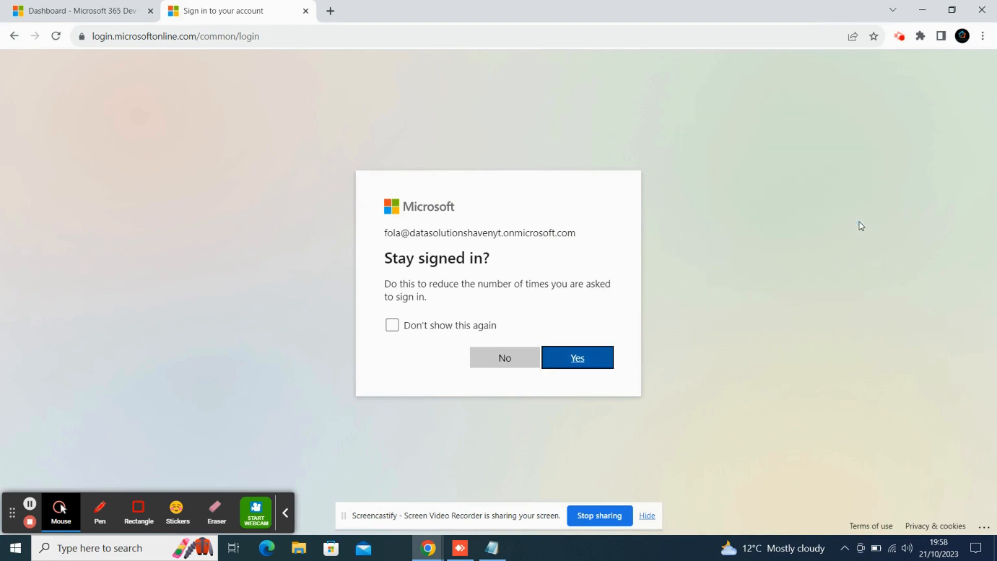
pyautogui.click(575, 359)
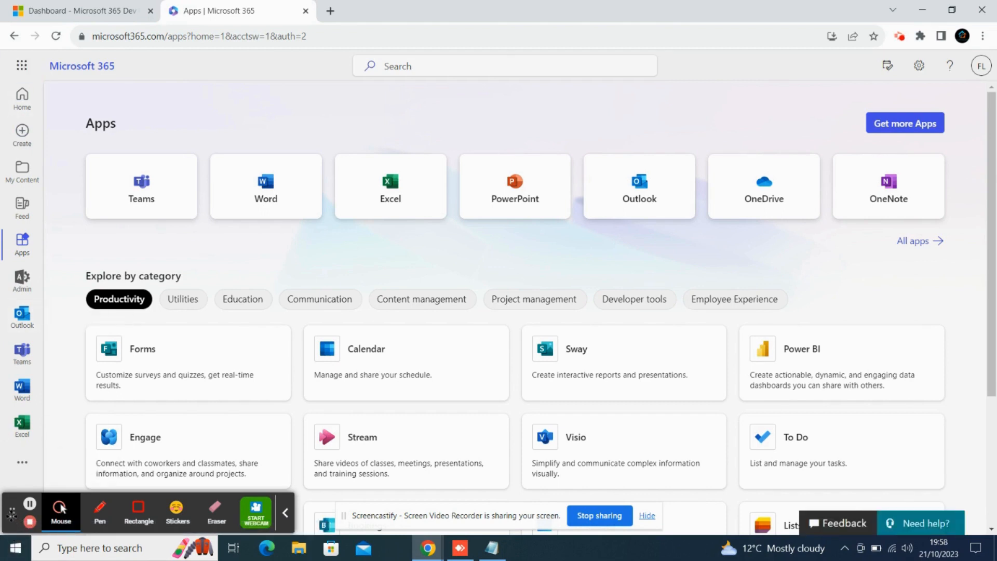
# Open 'Explore all your Apps' from the app launcher to see the full Apps catalogue.
pyautogui.moveTo(11, 514); pyautogui.dragTo(188, 514)
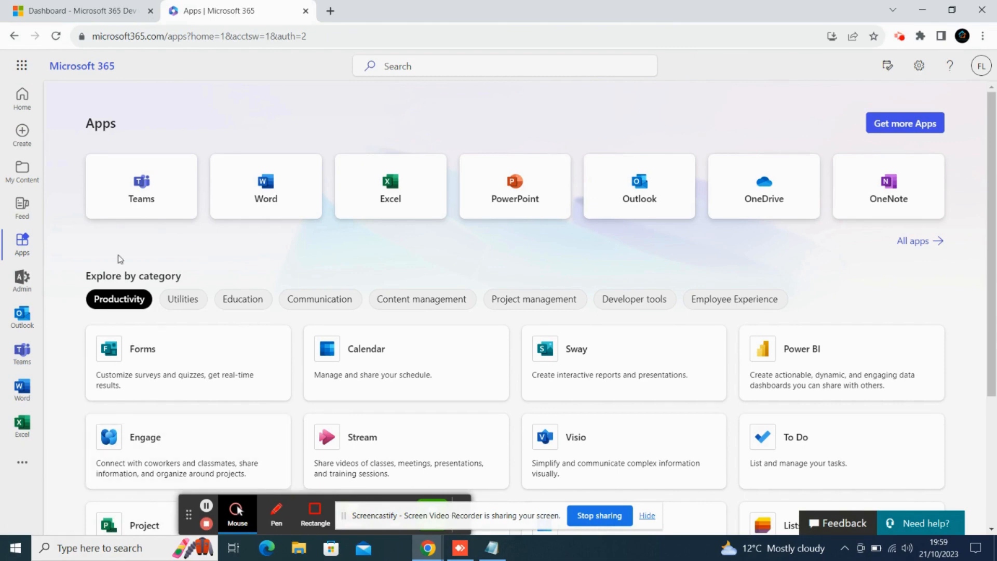
pyautogui.click(21, 66)
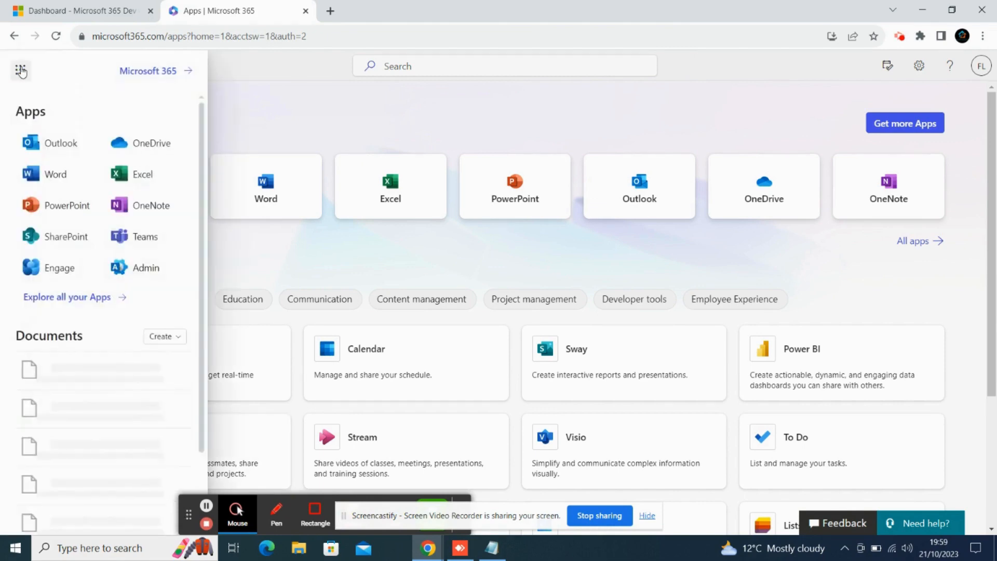
pyautogui.click(65, 298)
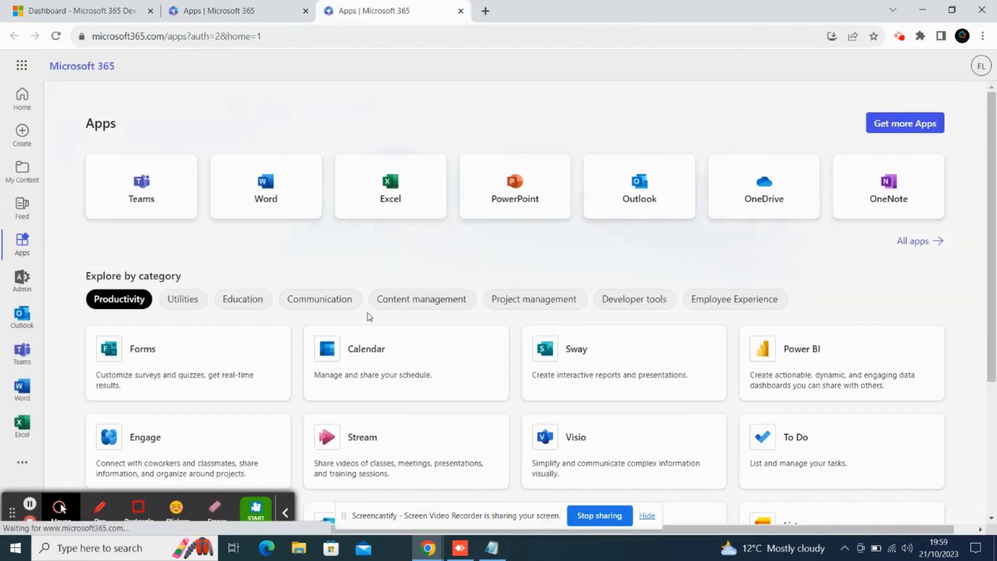
pyautogui.scroll(-3, 368, 317)
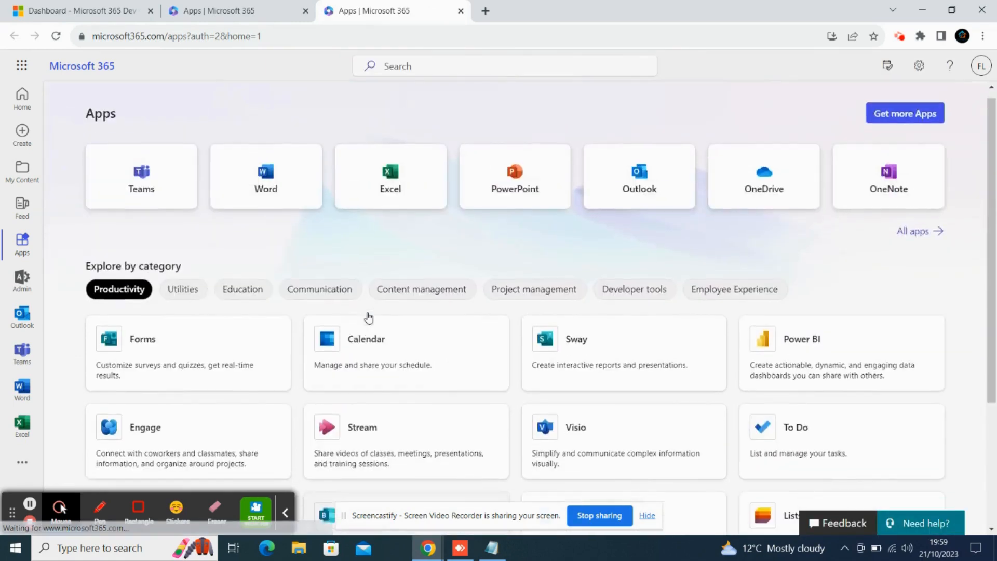
pyautogui.scroll(3, 369, 317)
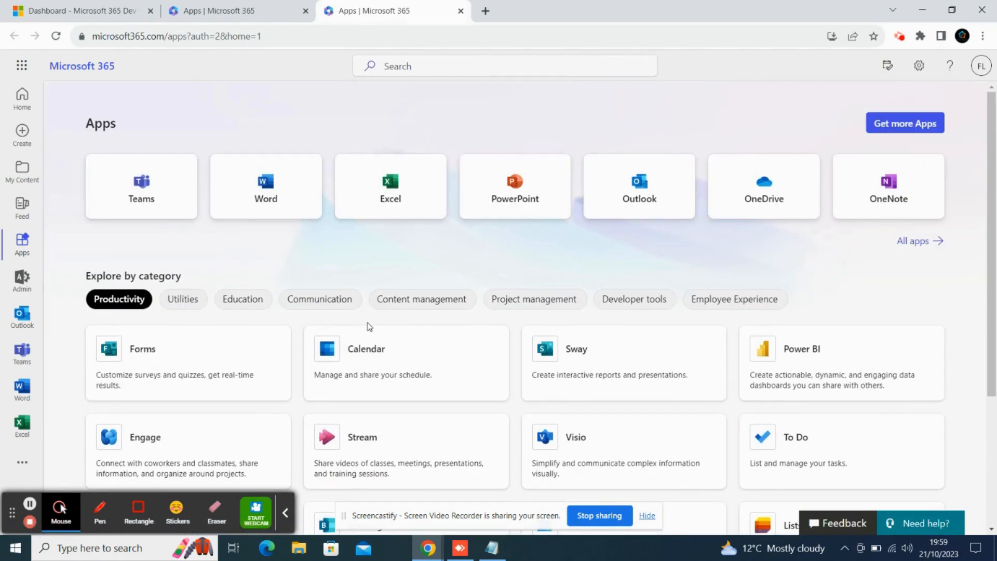
# Launch Power BI from the Productivity apps to reach Power BI Home.
pyautogui.click(814, 362)
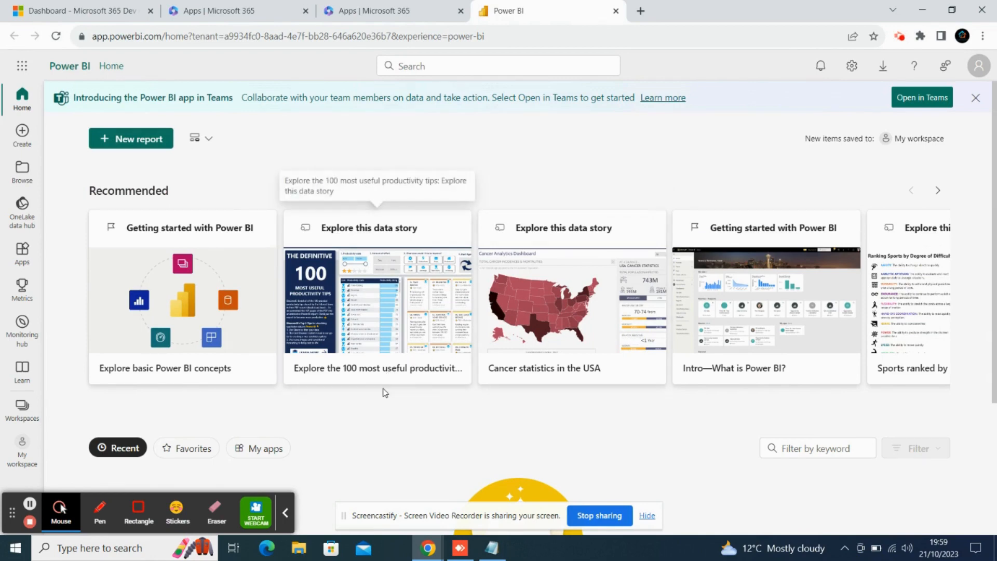
pyautogui.scroll(-4, 385, 393)
pyautogui.scroll(4, 384, 392)
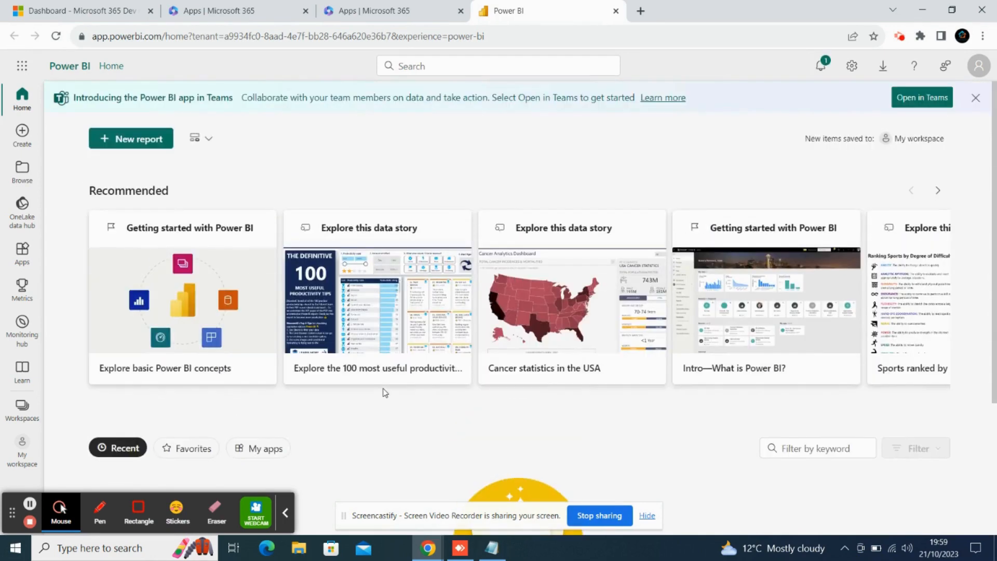
# Check the account manager to confirm the signed-in account has License type: Pro.
pyautogui.click(978, 66)
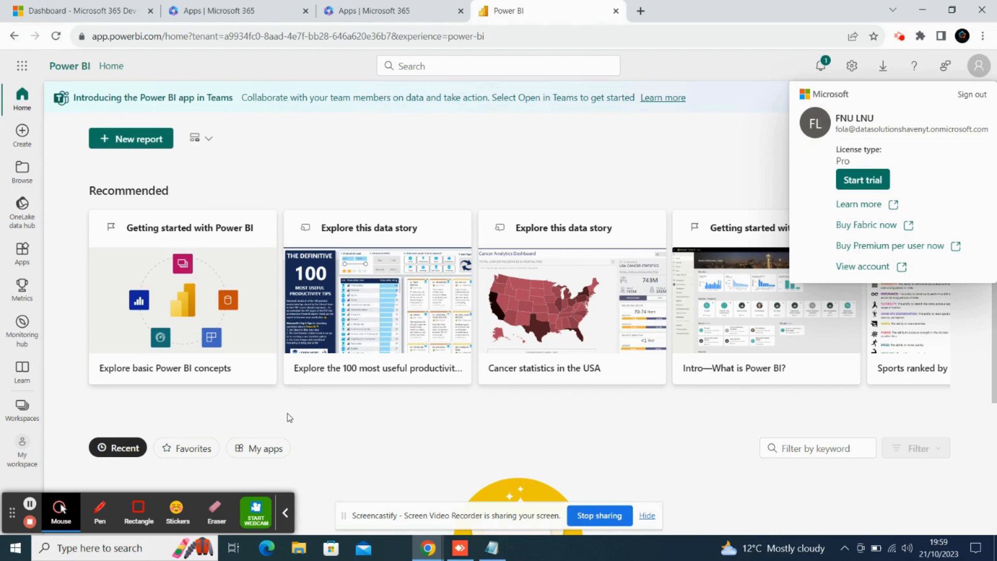
pyautogui.click(407, 167)
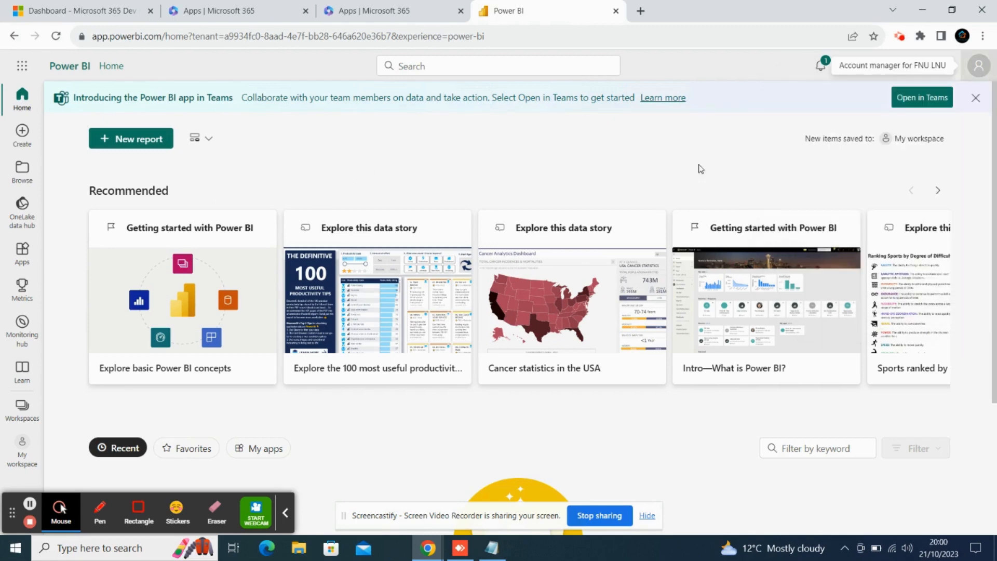
pyautogui.click(979, 66)
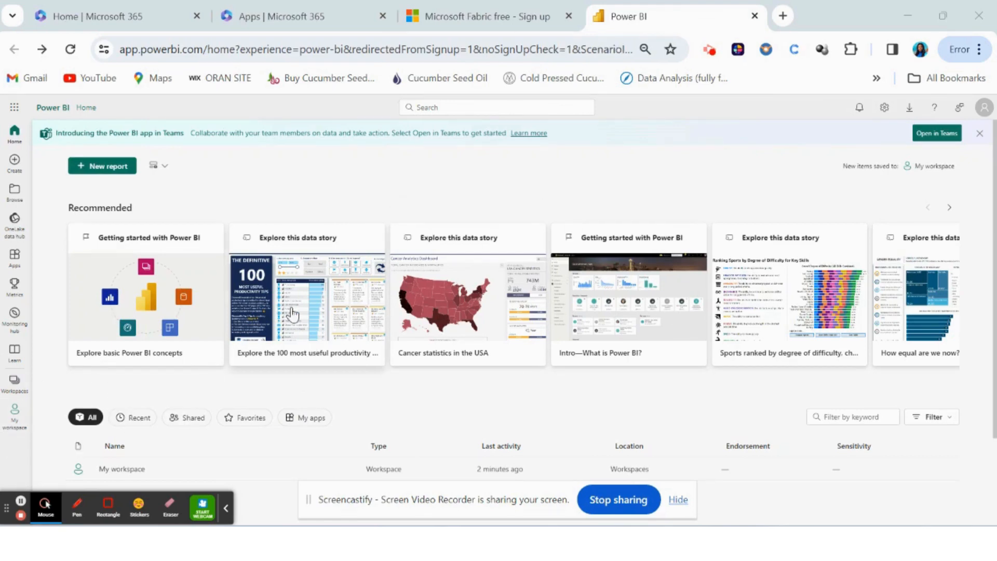
pyautogui.click(15, 384)
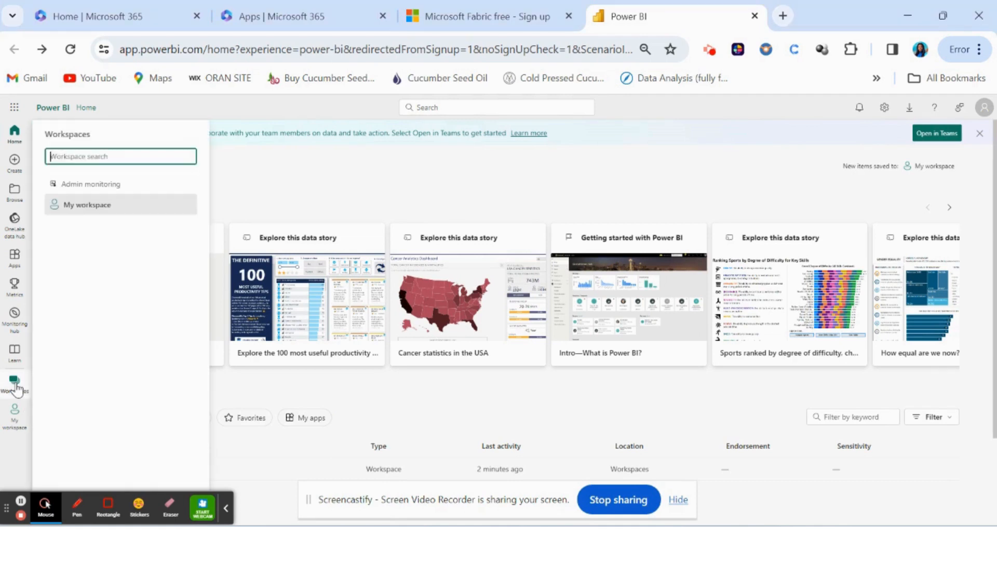
# Open the empty My workspace from the Workspaces pane.
pyautogui.click(94, 205)
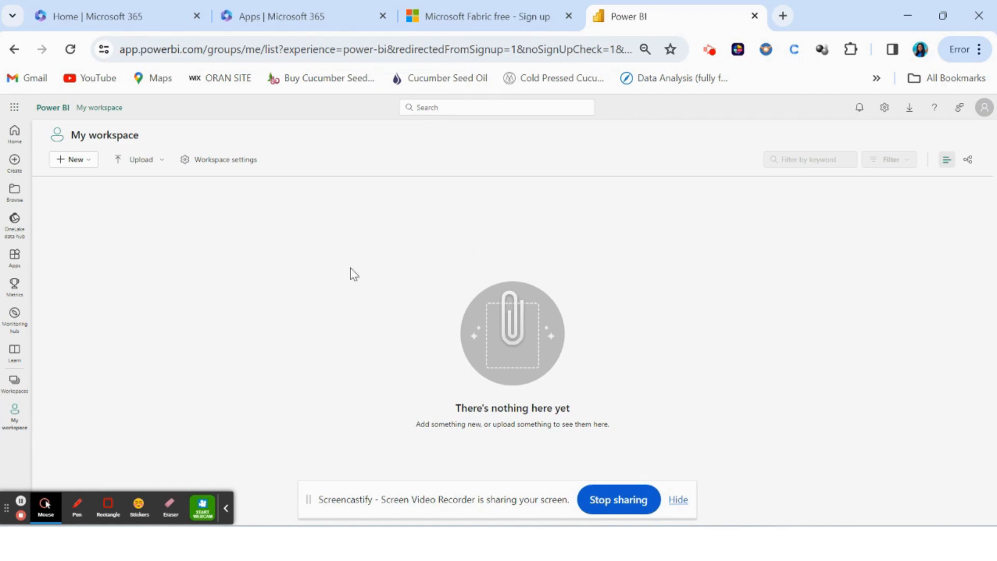
# Publish the Udemy report from Power BI Desktop, submitting the work e-mail with its domain corrected.
pyautogui.click(734, 543)
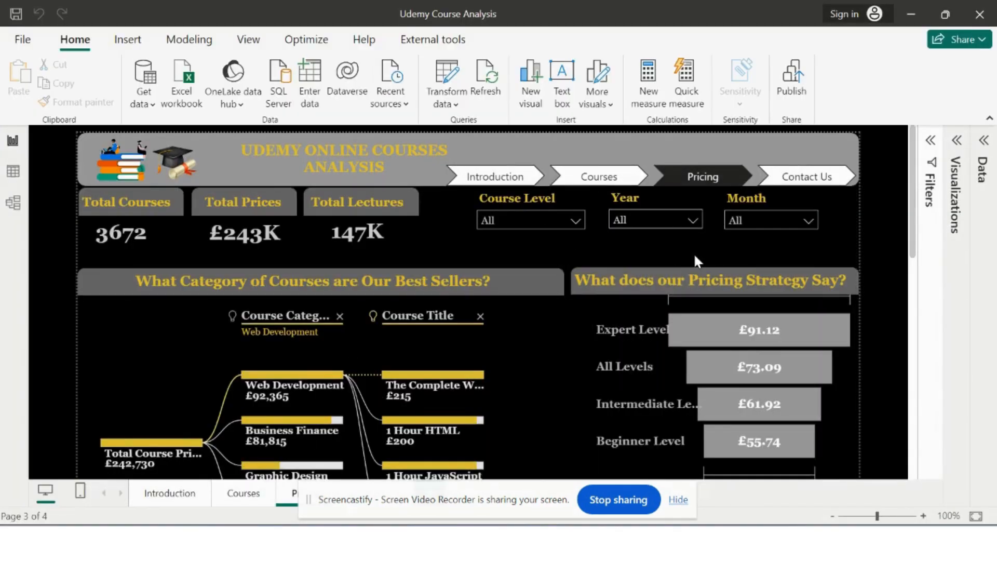
pyautogui.click(797, 89)
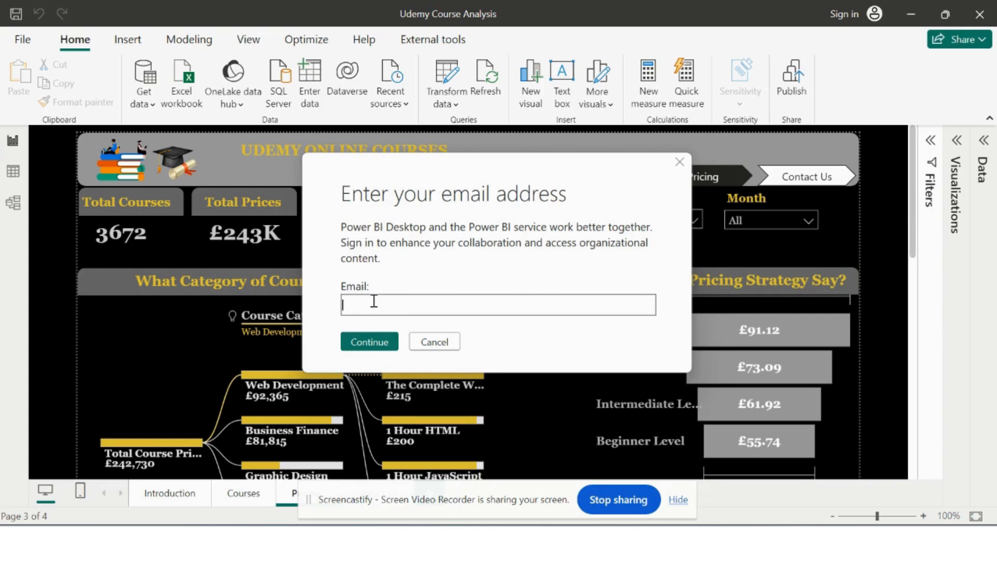
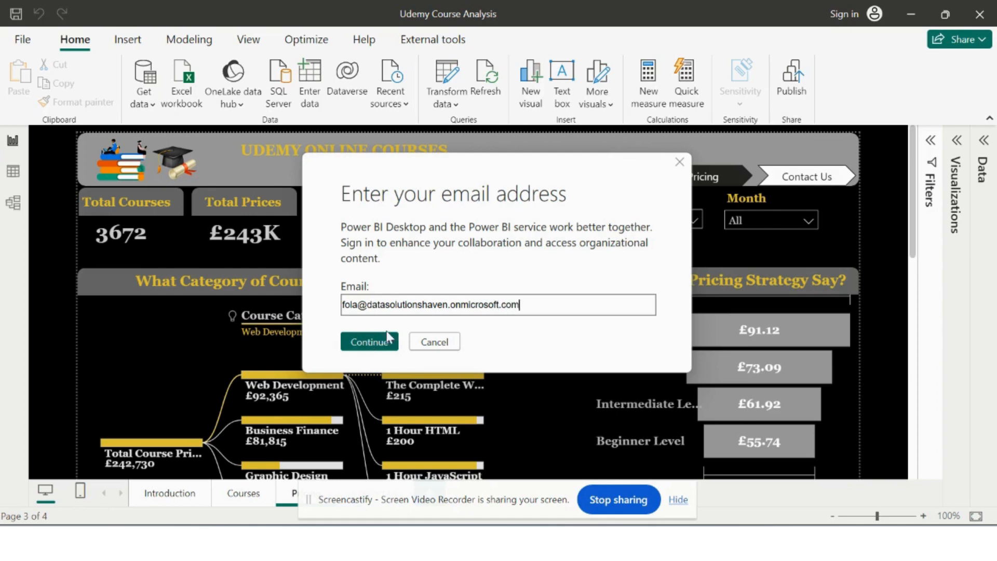
pyautogui.click(449, 305)
pyautogui.write('yt')
pyautogui.moveTo(544, 302); pyautogui.dragTo(308, 344)
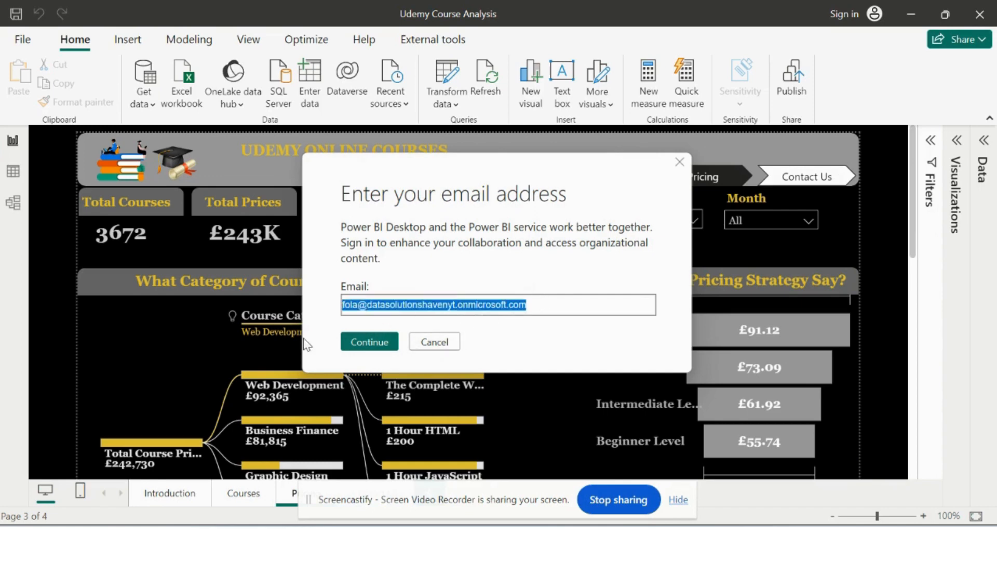
pyautogui.click(368, 342)
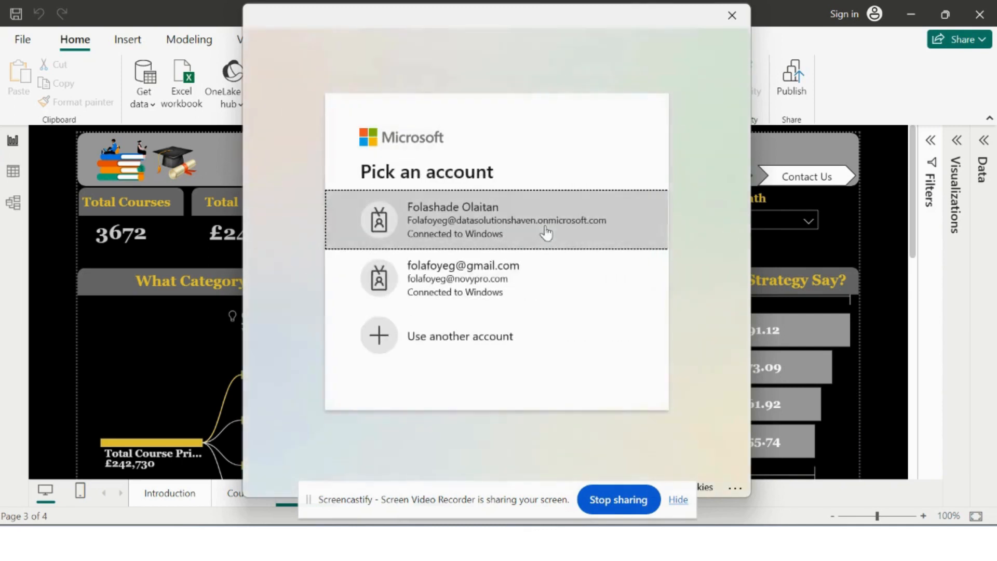
# Sign in with the pasted developer tenant e-mail and password, remembering the account on this device.
pyautogui.click(460, 340)
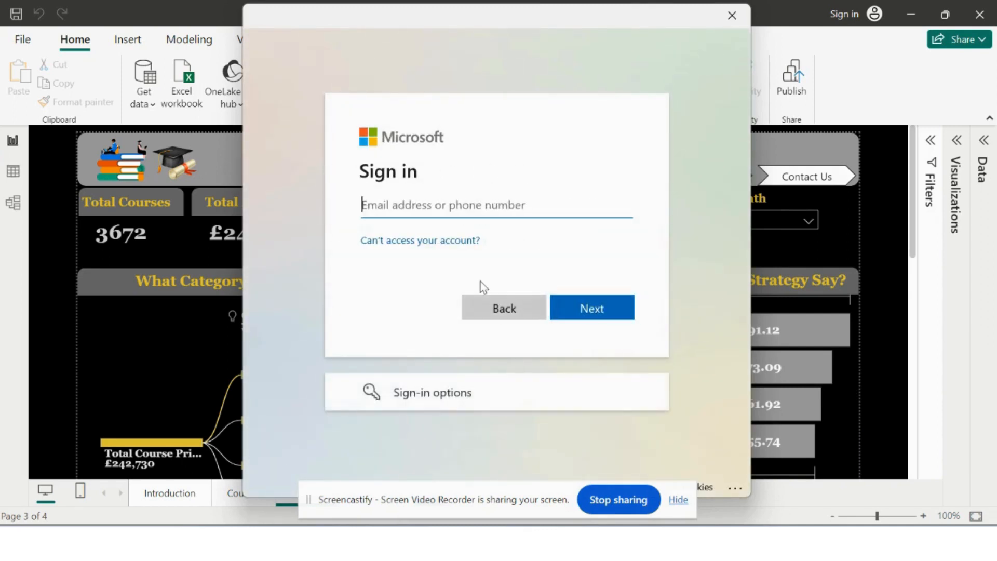
pyautogui.hotkey('ctrl', 'v')
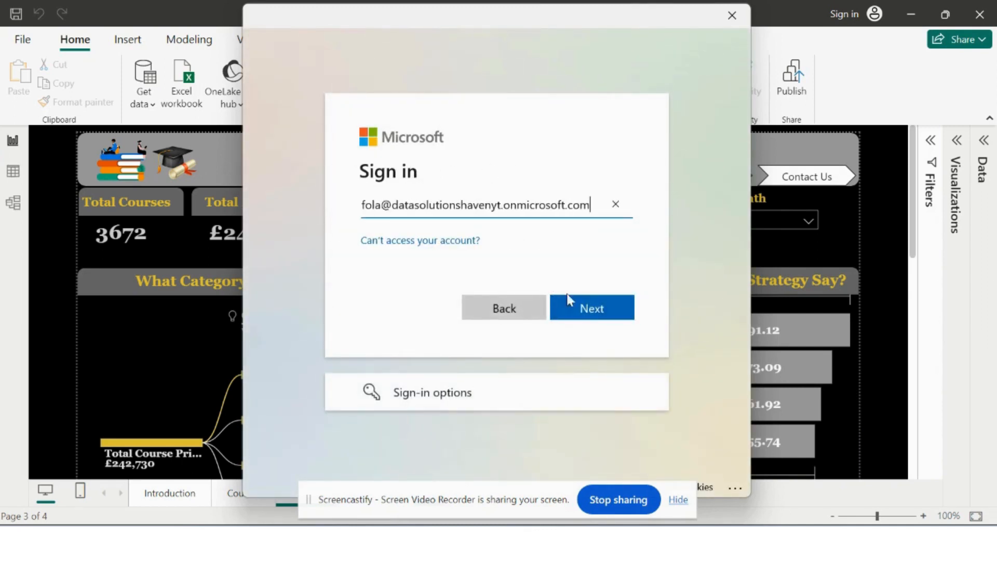
pyautogui.click(590, 307)
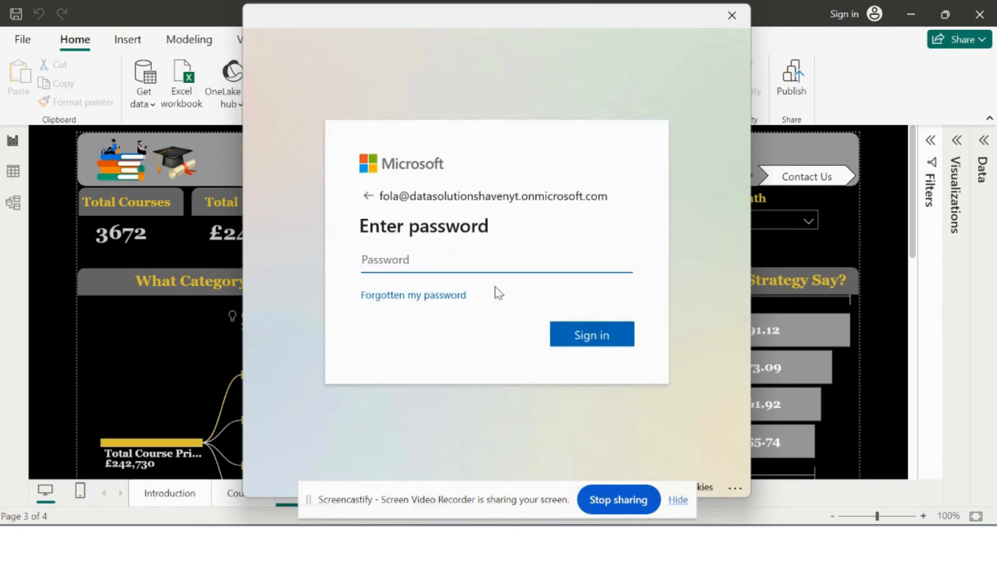
pyautogui.write('••••••••••••••')
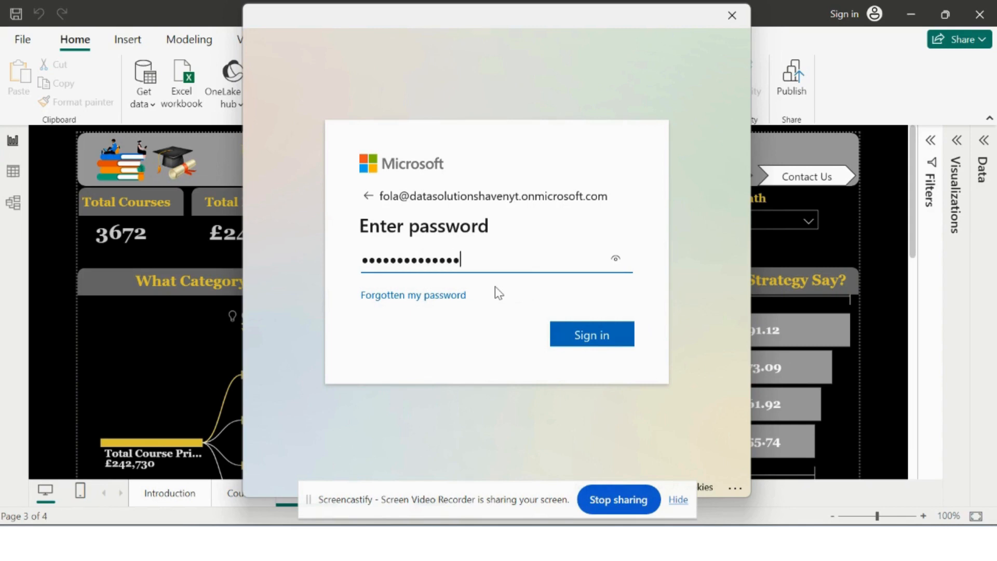
pyautogui.write('•')
pyautogui.click(592, 334)
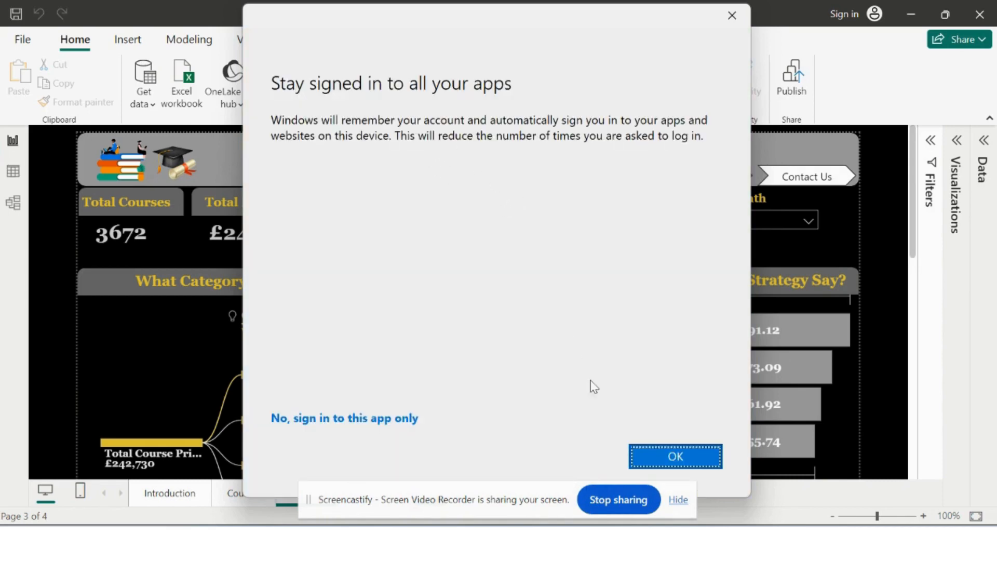
pyautogui.click(657, 452)
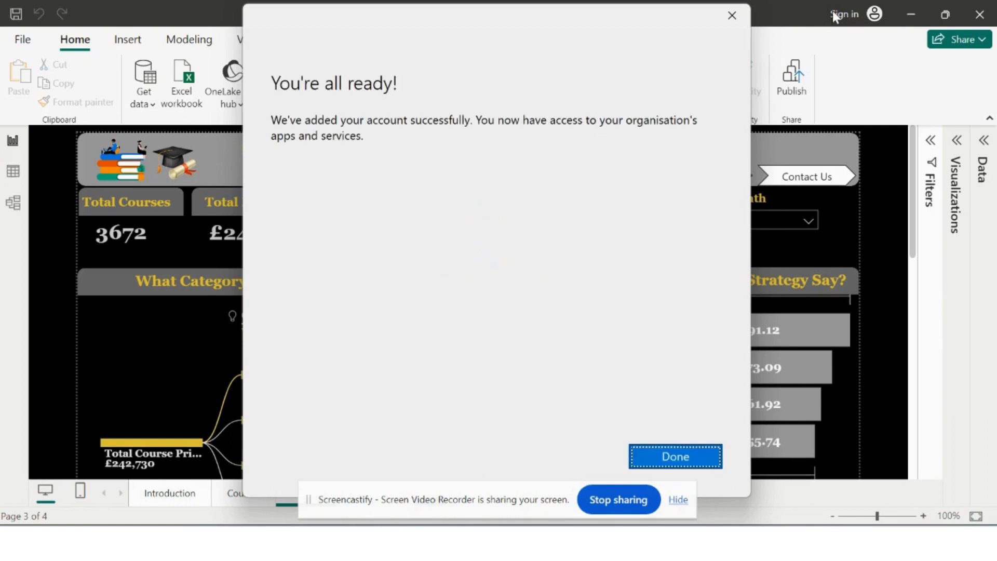
# Publish 'Udemy Course Analysis.pbix' to My workspace.
pyautogui.click(686, 456)
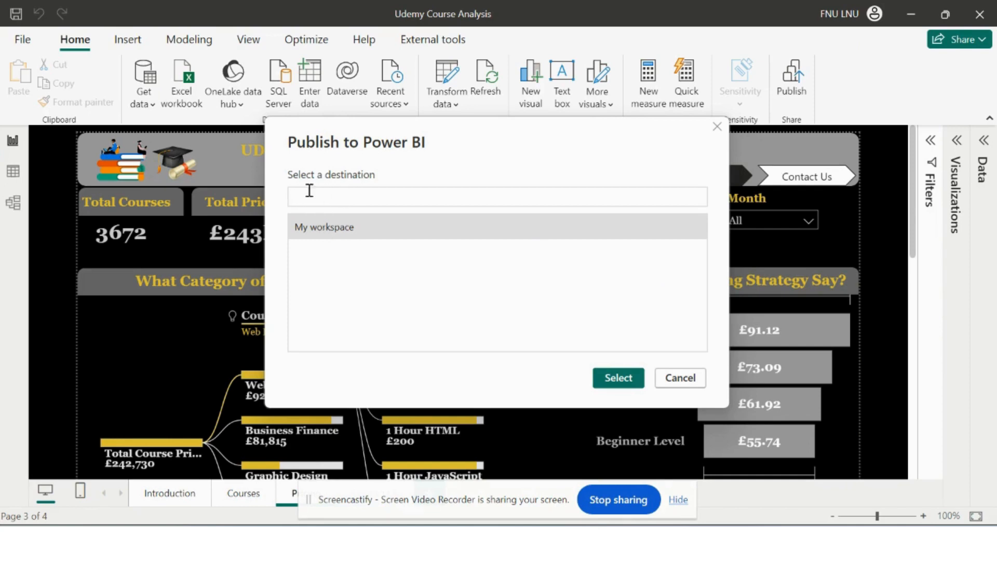
pyautogui.click(326, 234)
pyautogui.click(628, 379)
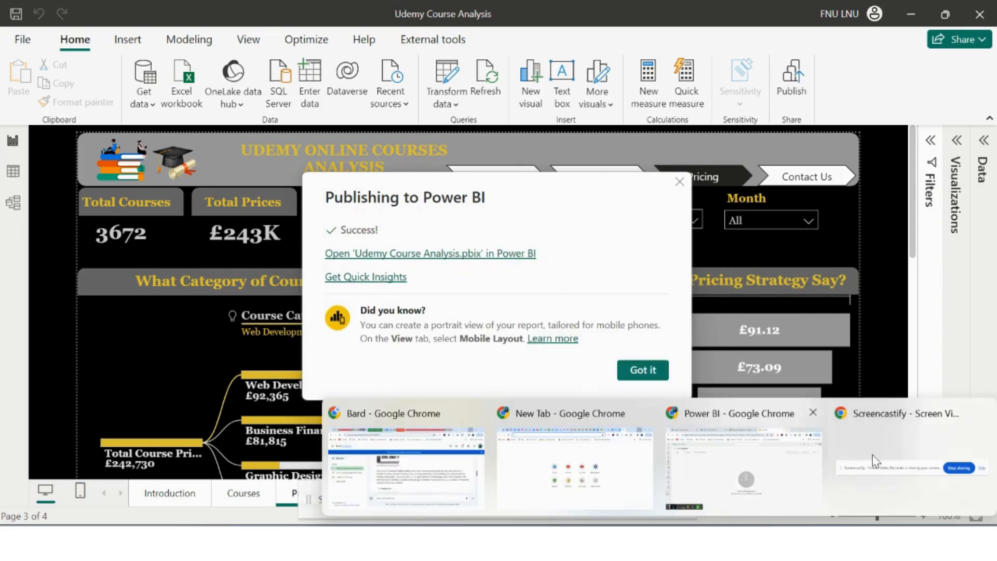
# Reload My workspace in the browser to show the Udemy Course Analysis report and semantic model.
pyautogui.click(779, 470)
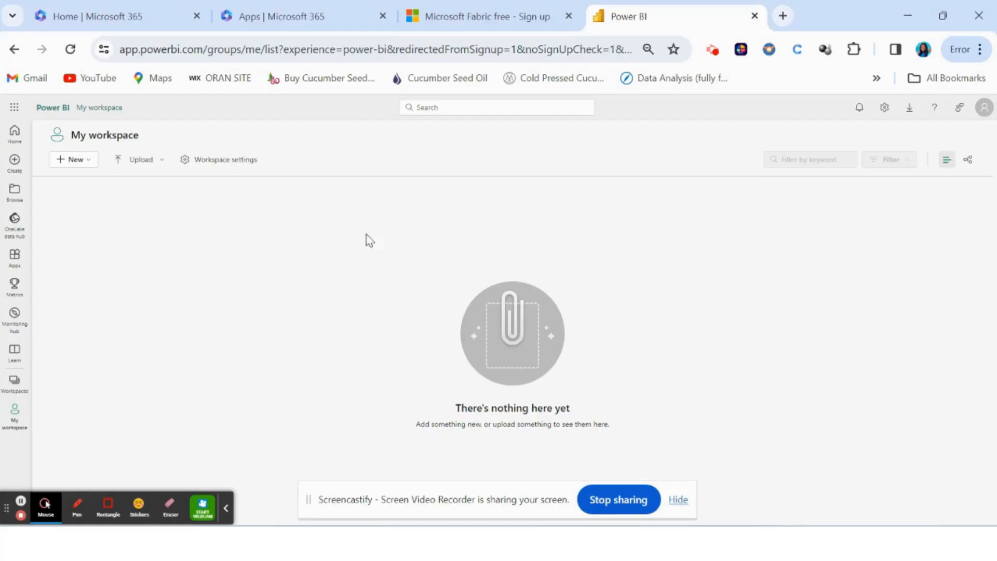
pyautogui.click(70, 49)
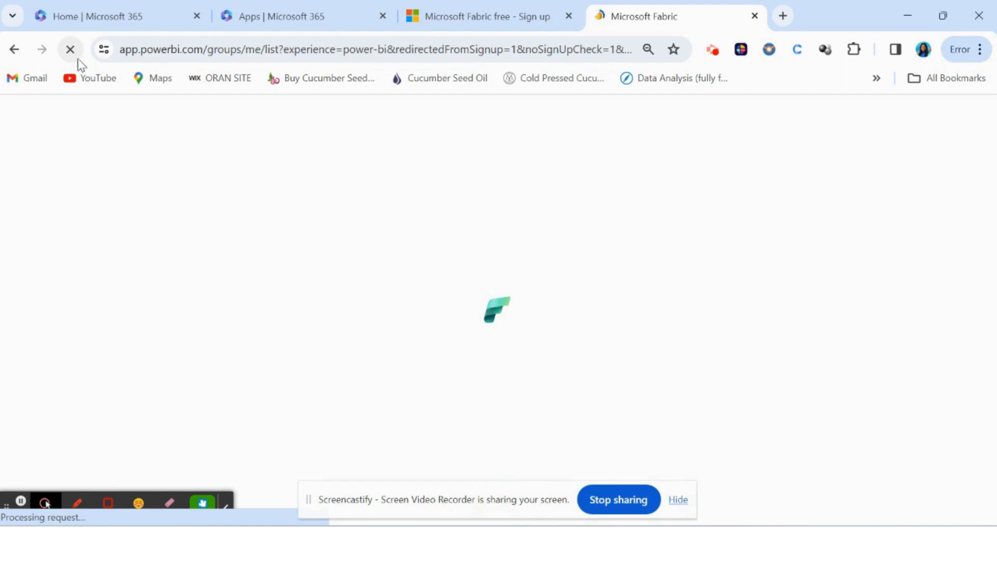
pyautogui.moveTo(743, 544)
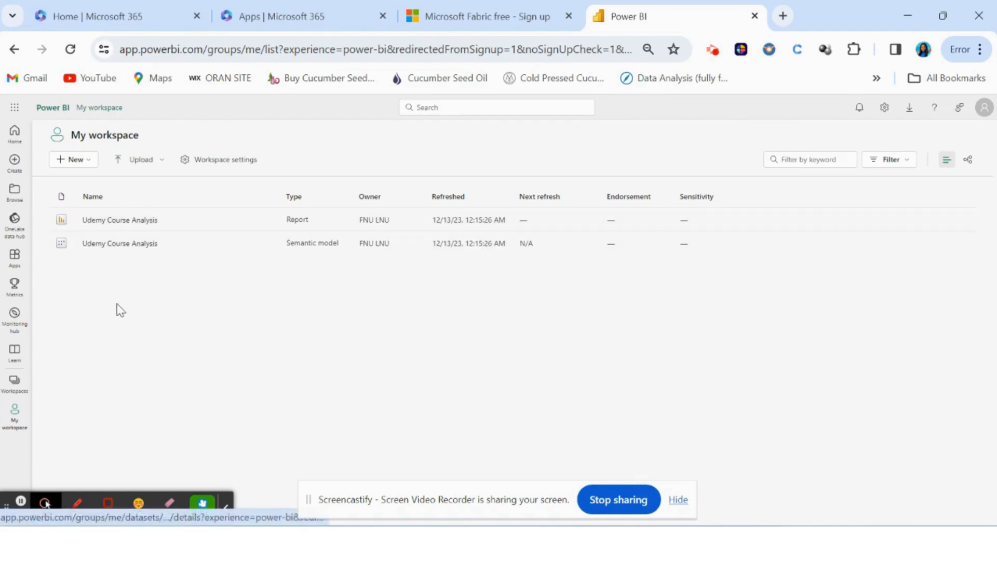
# Open the Udemy Course Analysis report's Pricing page, clearing the updated-look banner and PowerPoint tip.
pyautogui.click(115, 224)
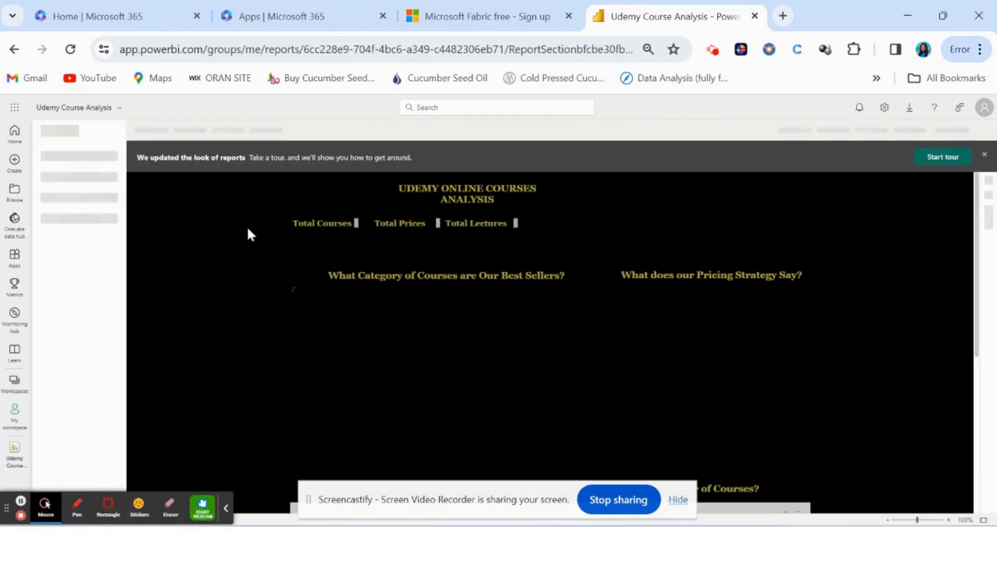
pyautogui.click(984, 154)
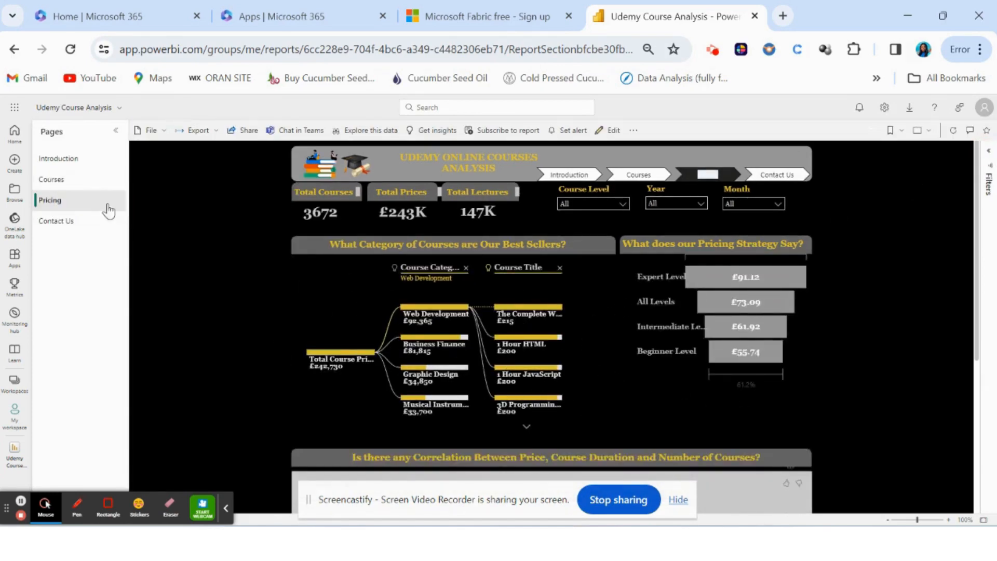
pyautogui.click(160, 130)
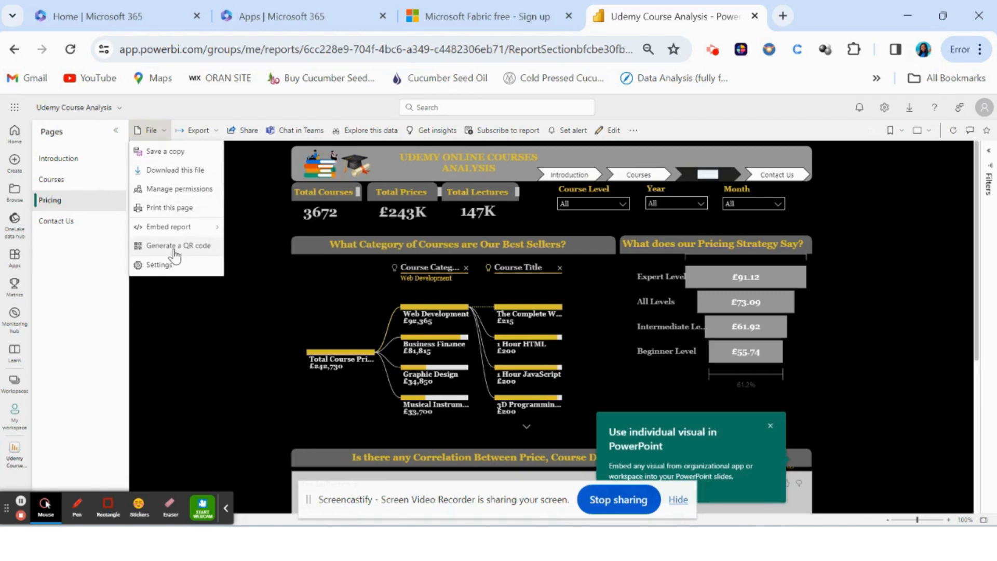
pyautogui.moveTo(188, 234)
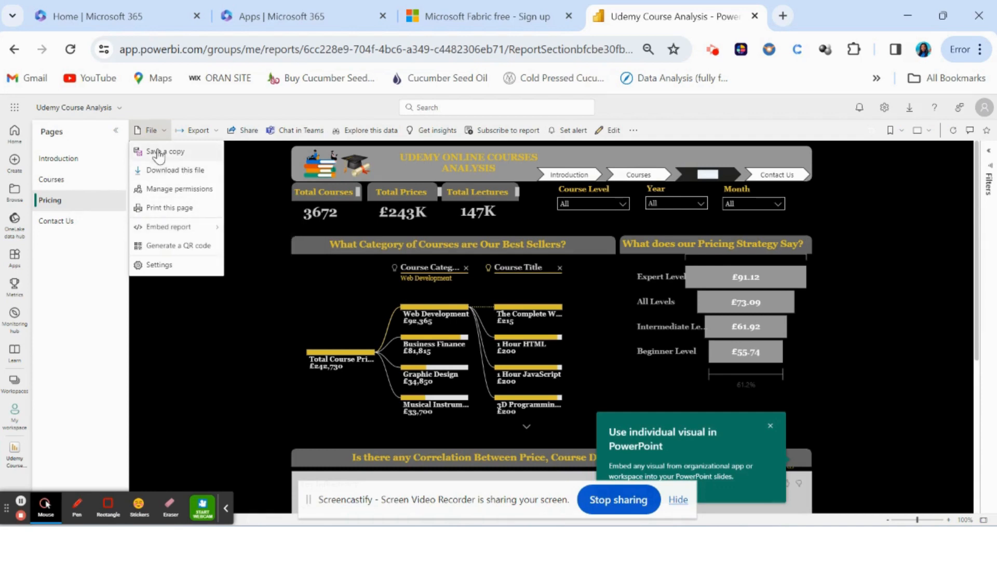
pyautogui.click(208, 312)
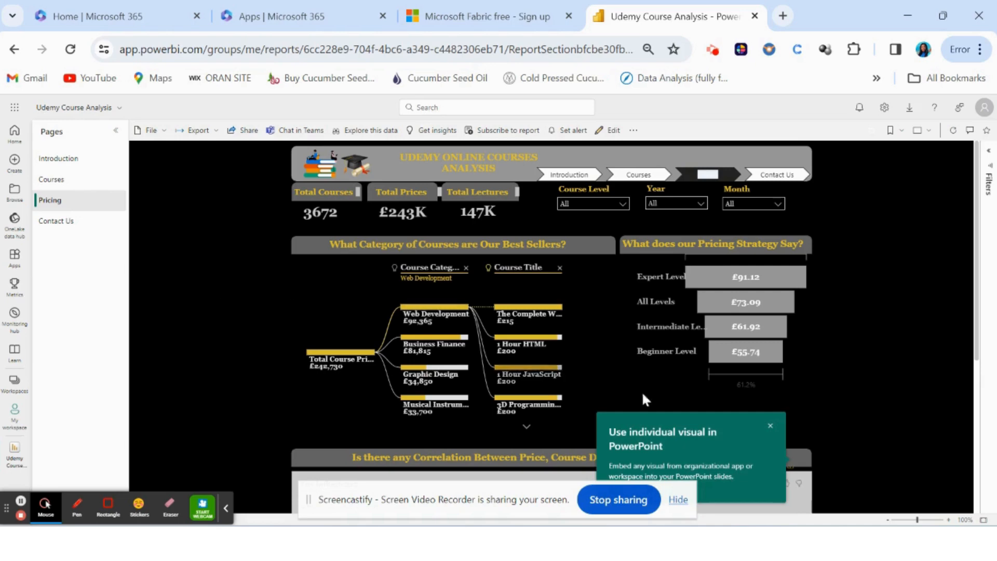
pyautogui.click(770, 427)
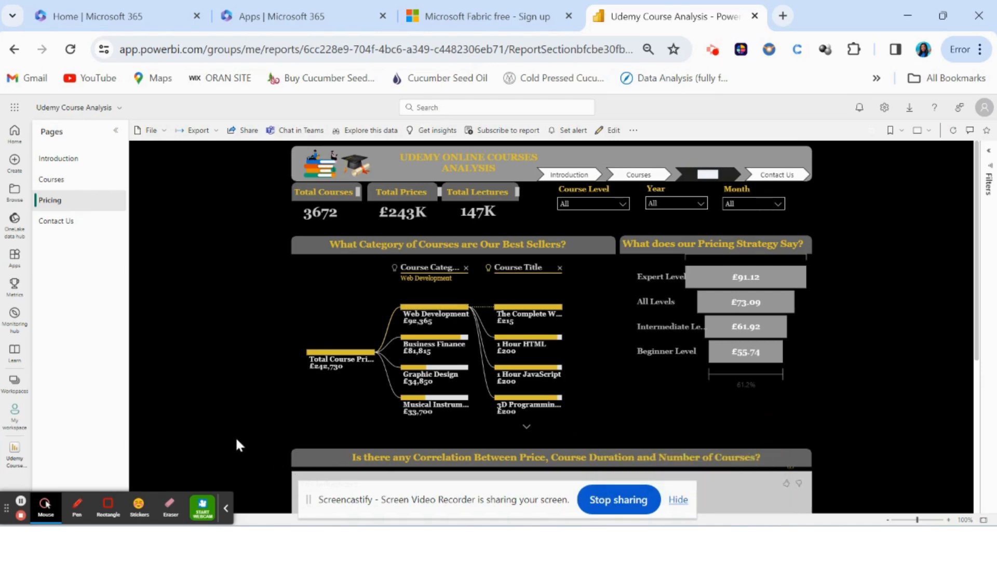